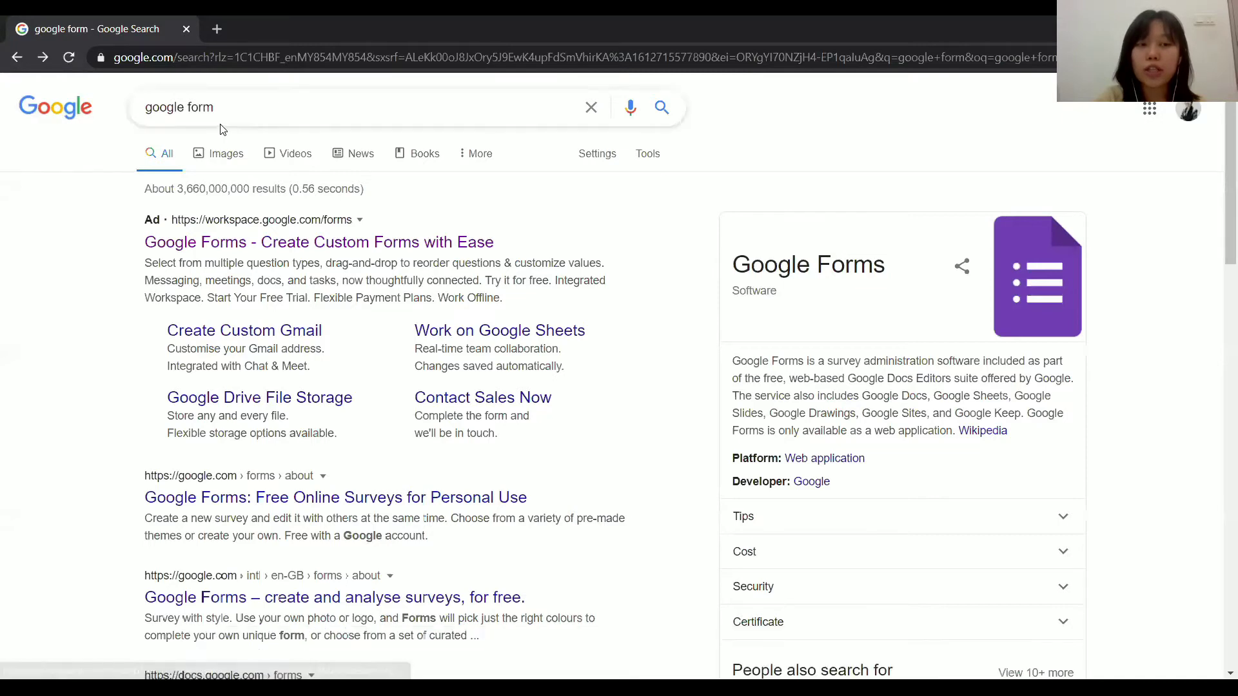
Search Google for "google form" and go to the personal version of Google Forms from its about page.
left_click(220, 126)
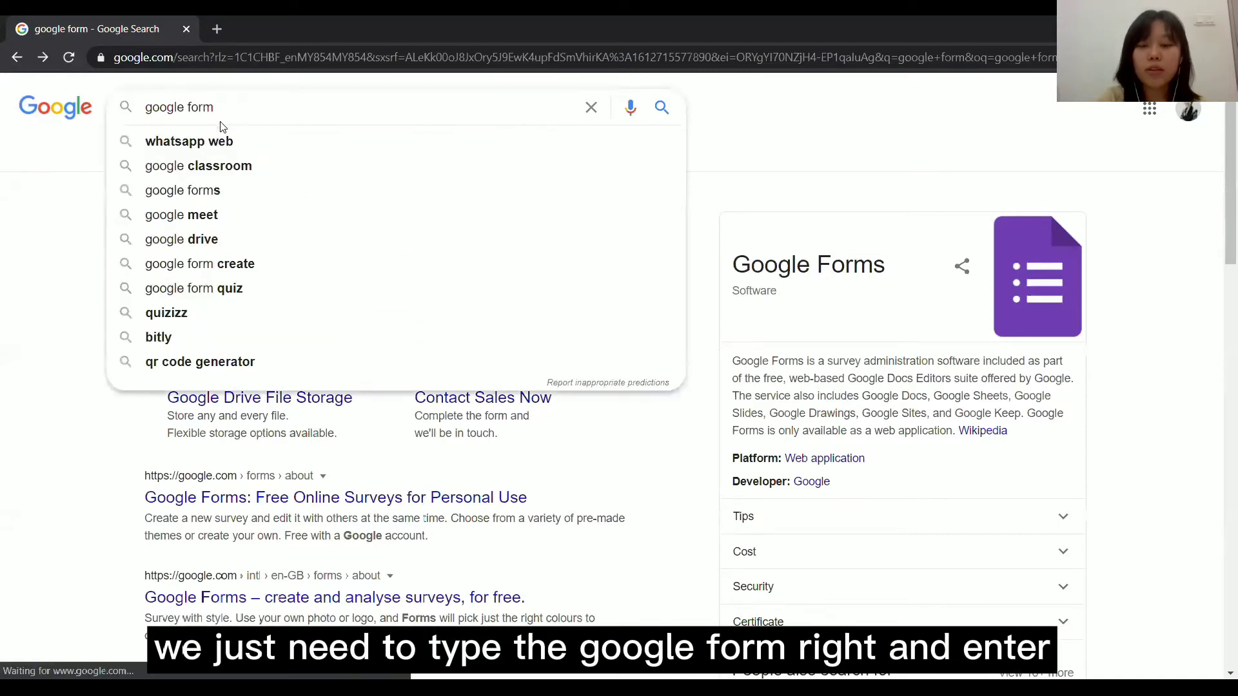
key("Return")
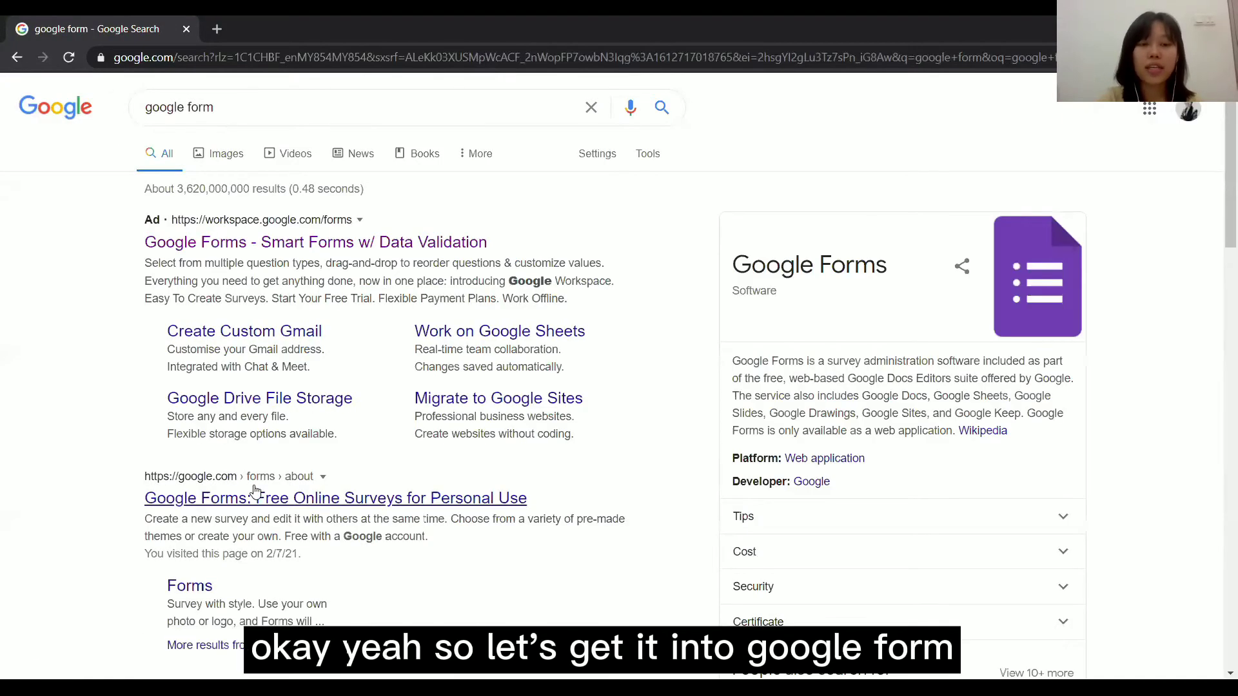
left_click(255, 496)
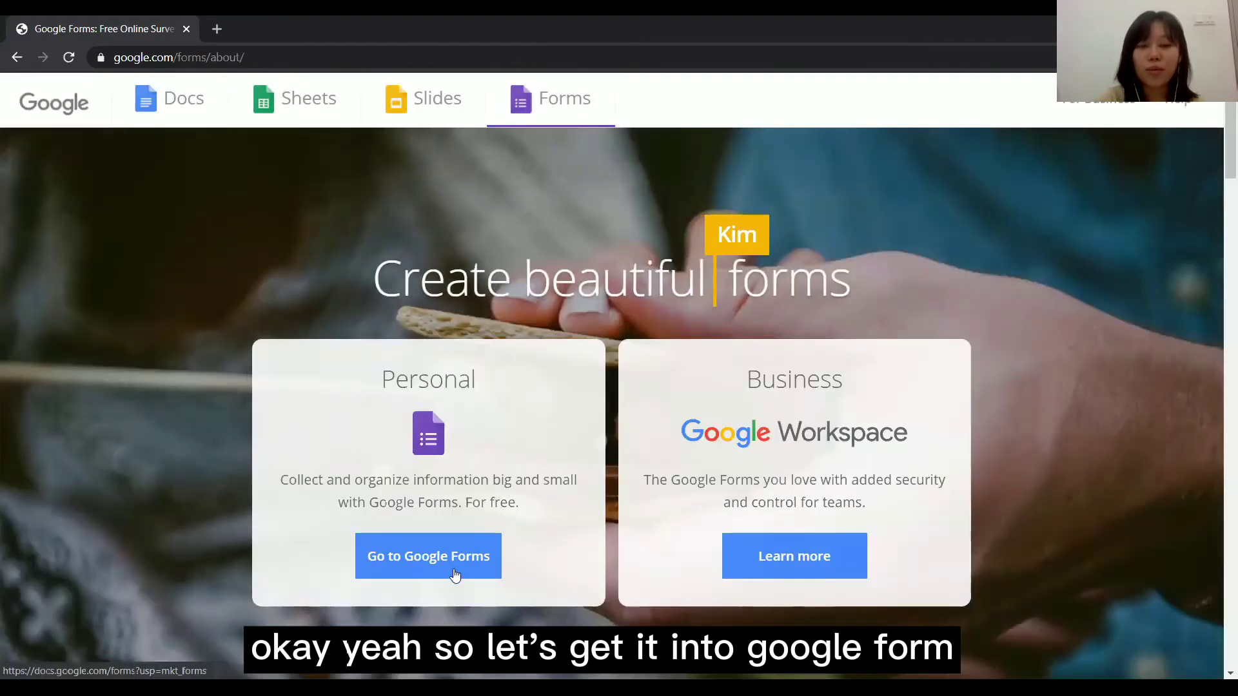
left_click(455, 555)
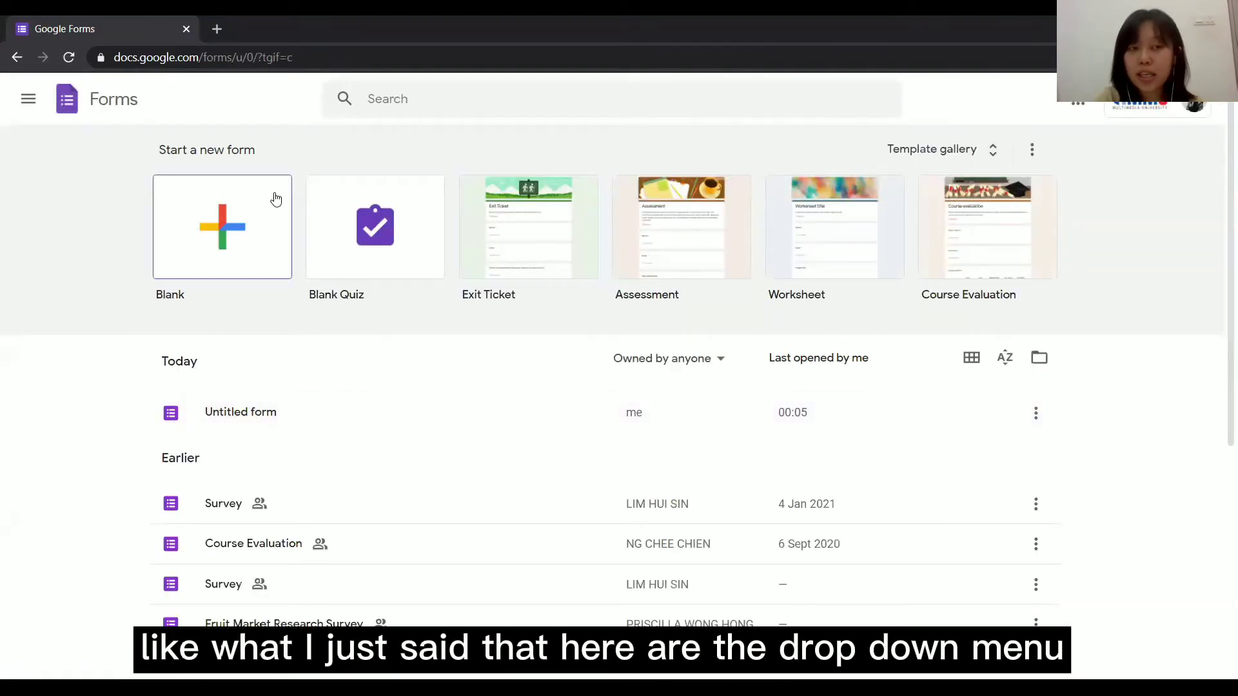
Look over the Forms navigation menu and the Education, Personal and Work templates in the template gallery.
left_click(31, 99)
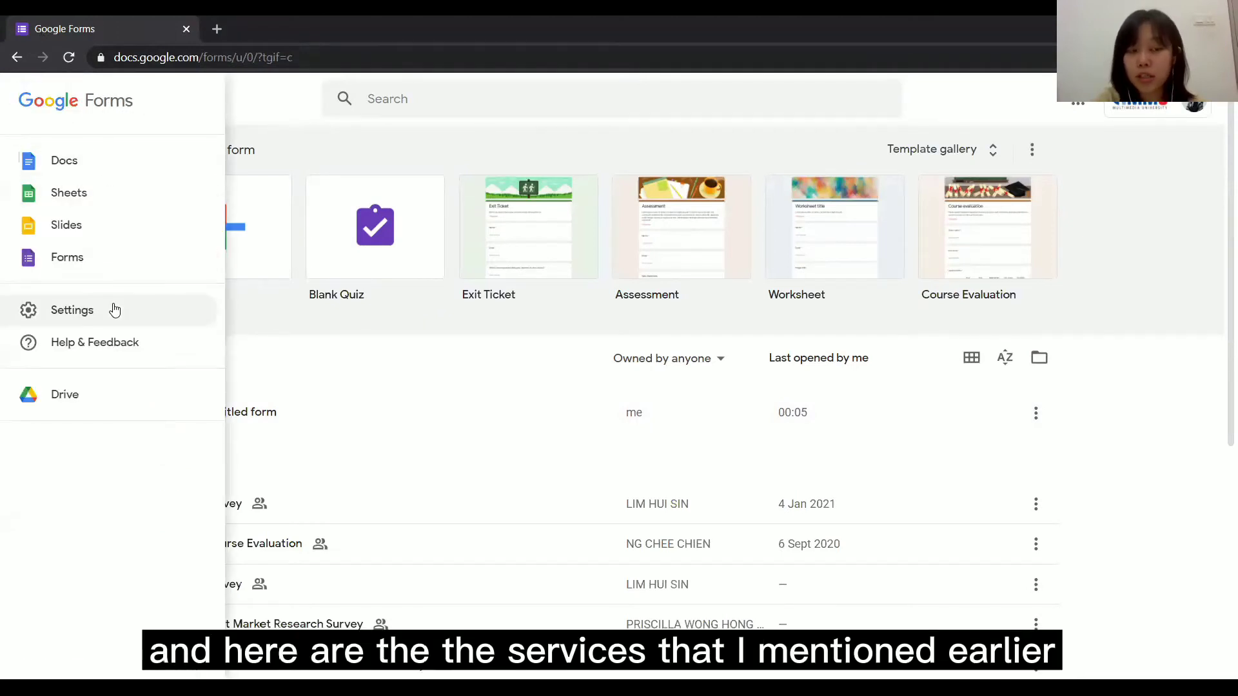
left_click(180, 140)
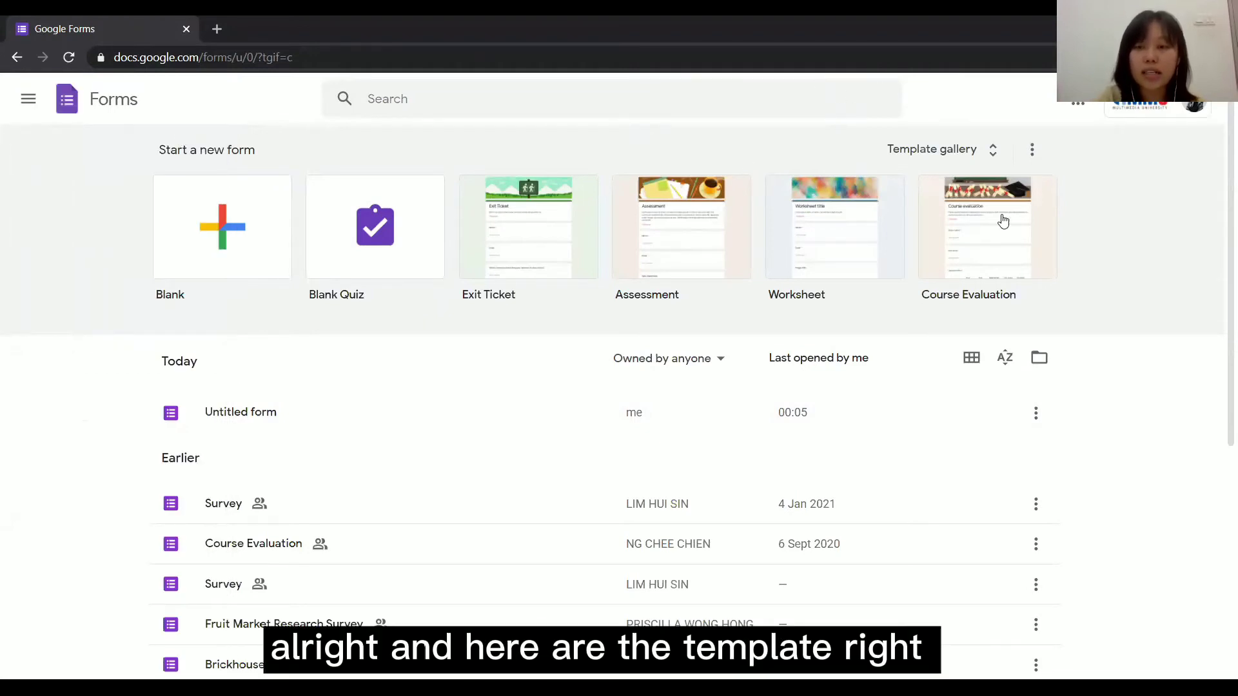
left_click(984, 151)
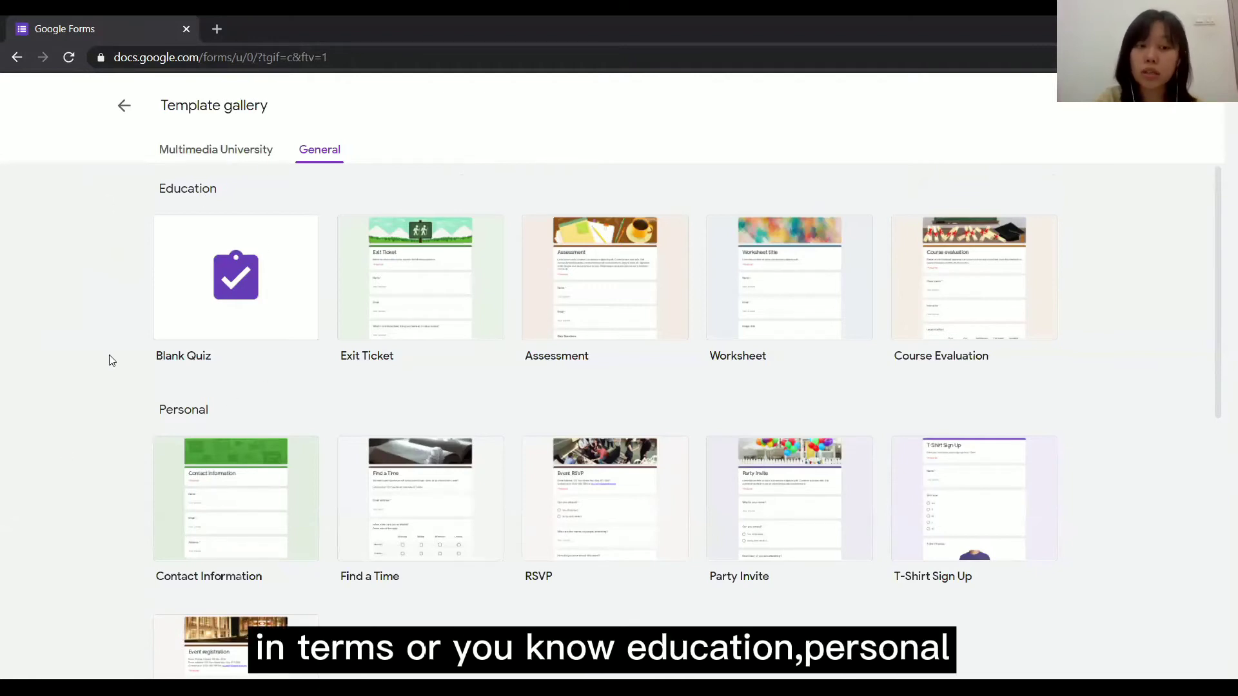
scroll(1205, 481, "down", 5)
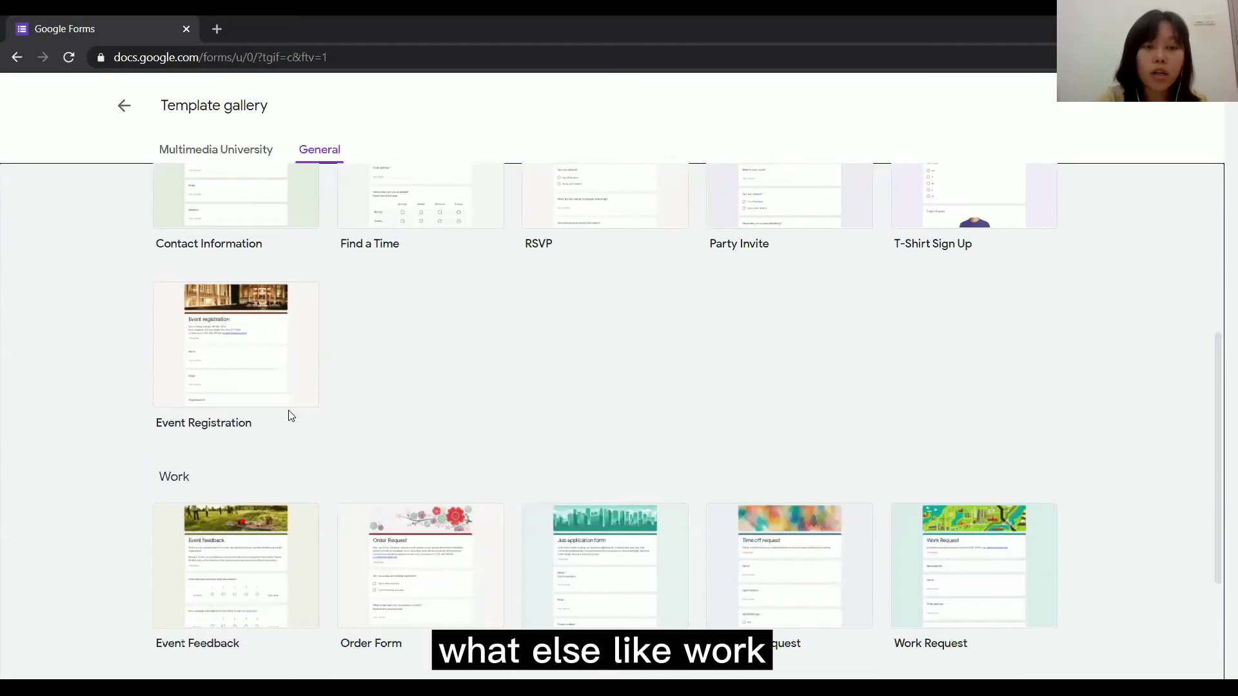
scroll(841, 556, "down", 3)
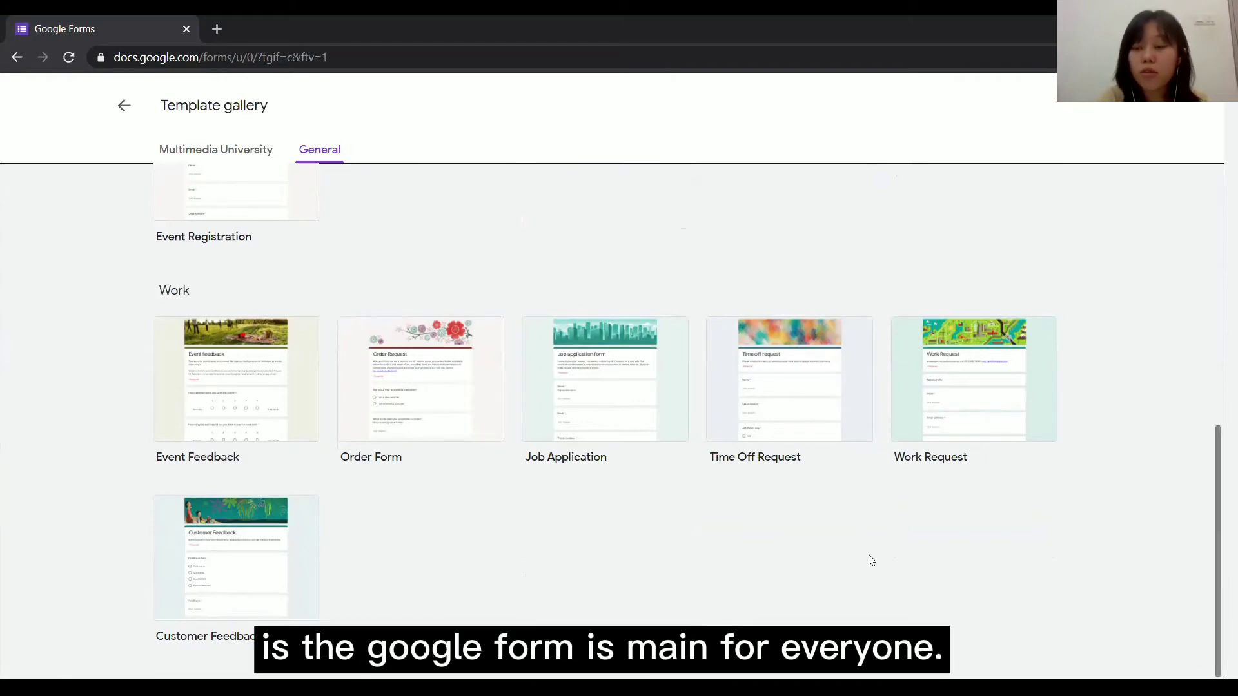
scroll(1219, 258, "up", 8)
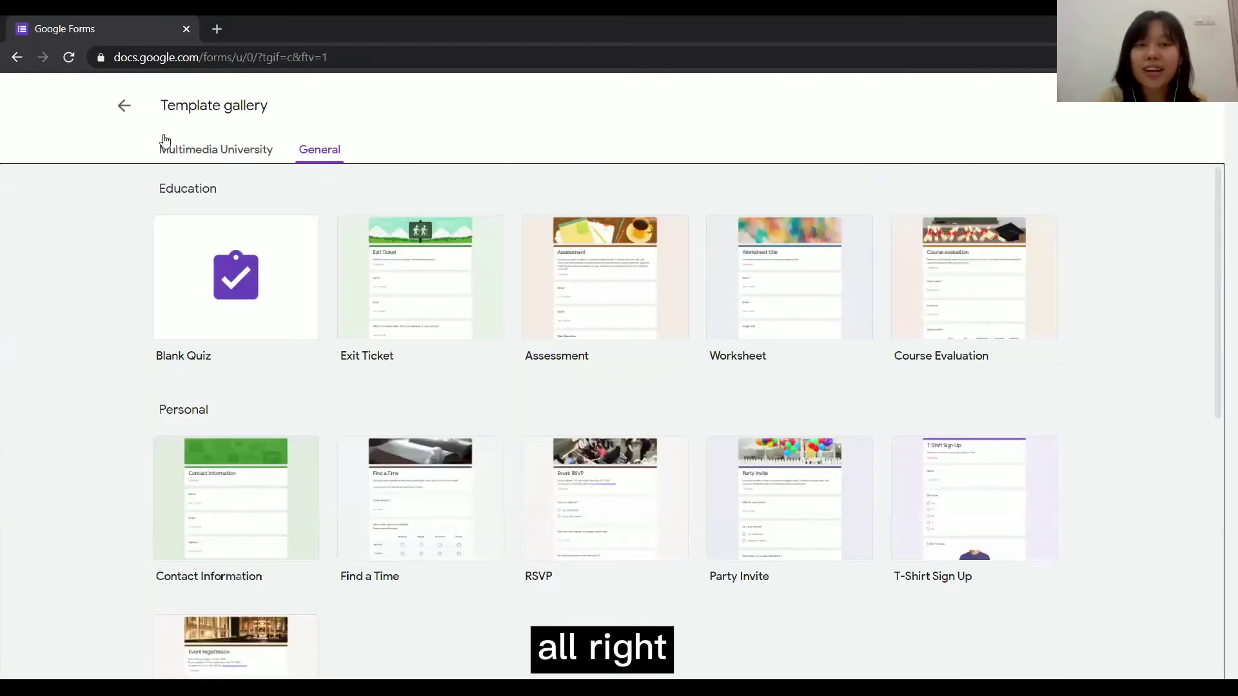
left_click(123, 105)
Open the Untitled form listed under Today and rename its file as Test1.
left_click(212, 416)
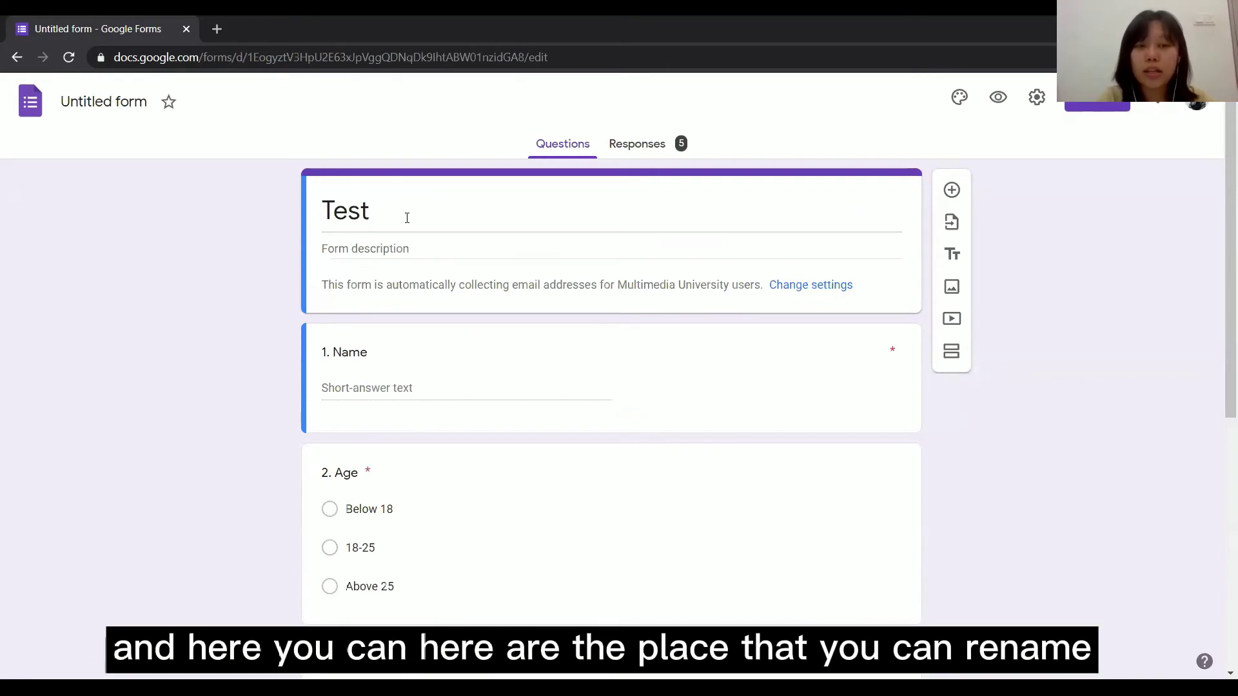
left_click(376, 215)
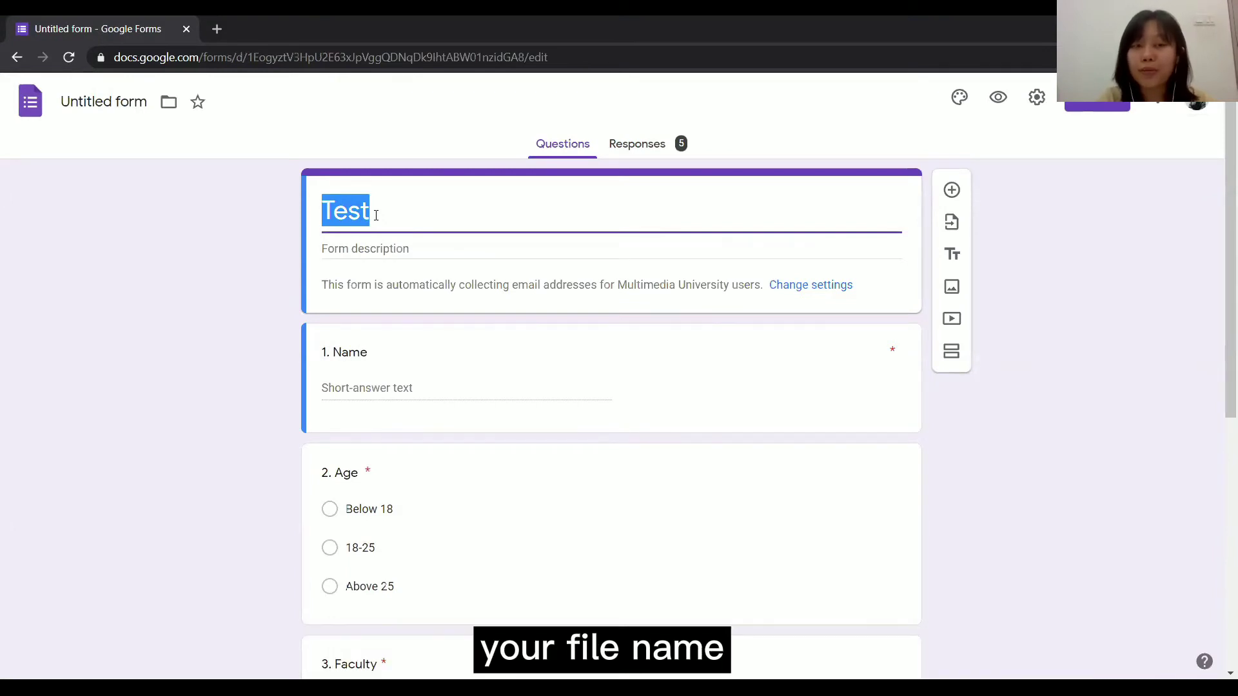
left_click(428, 193)
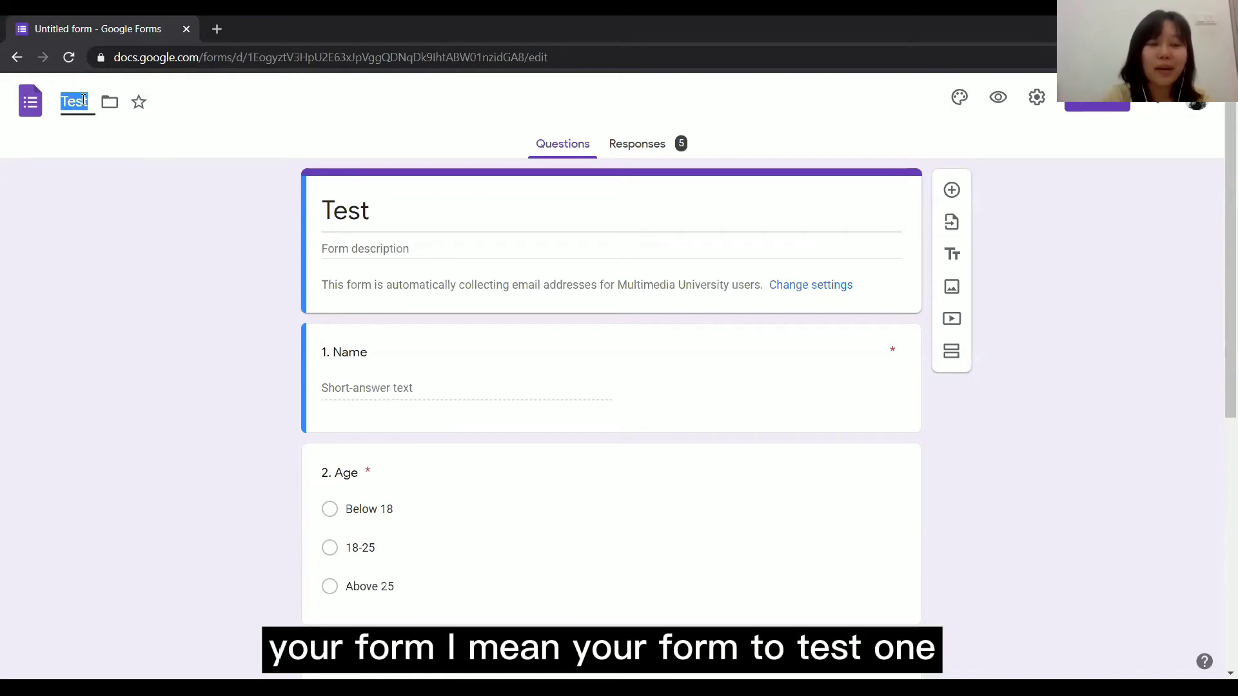
type("Test1")
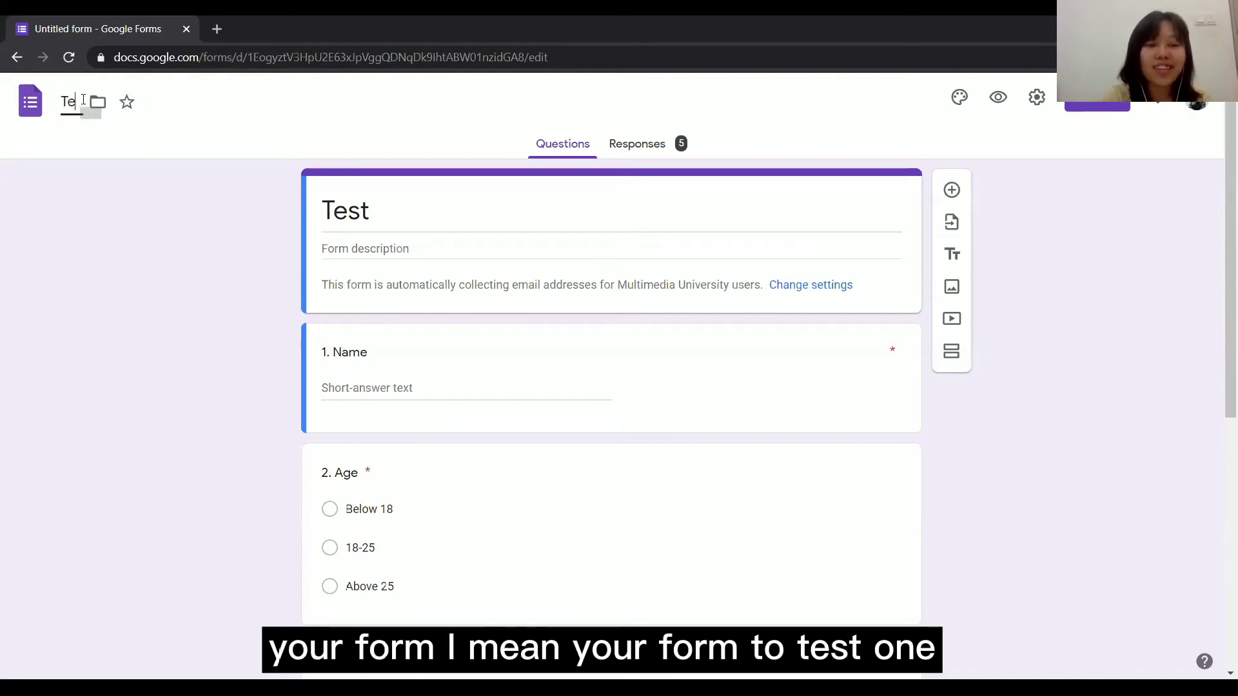
Enter the form description "This google form is meant for demo purpose.".
left_click(452, 249)
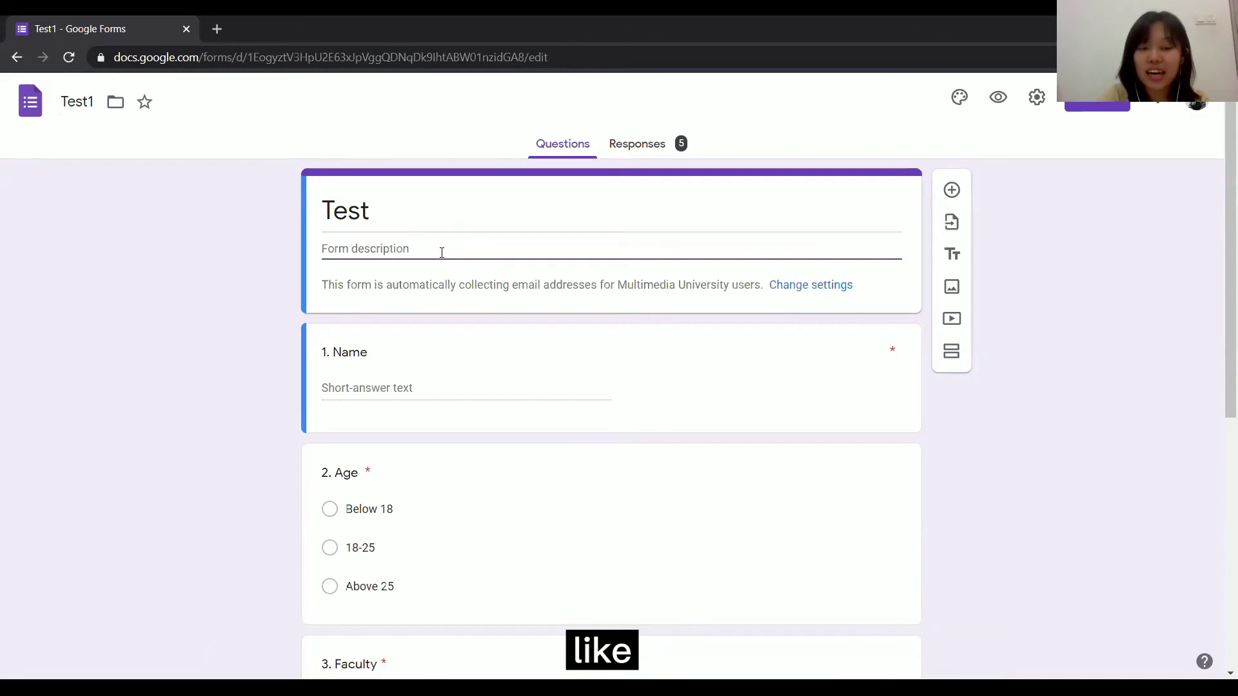
type("This ")
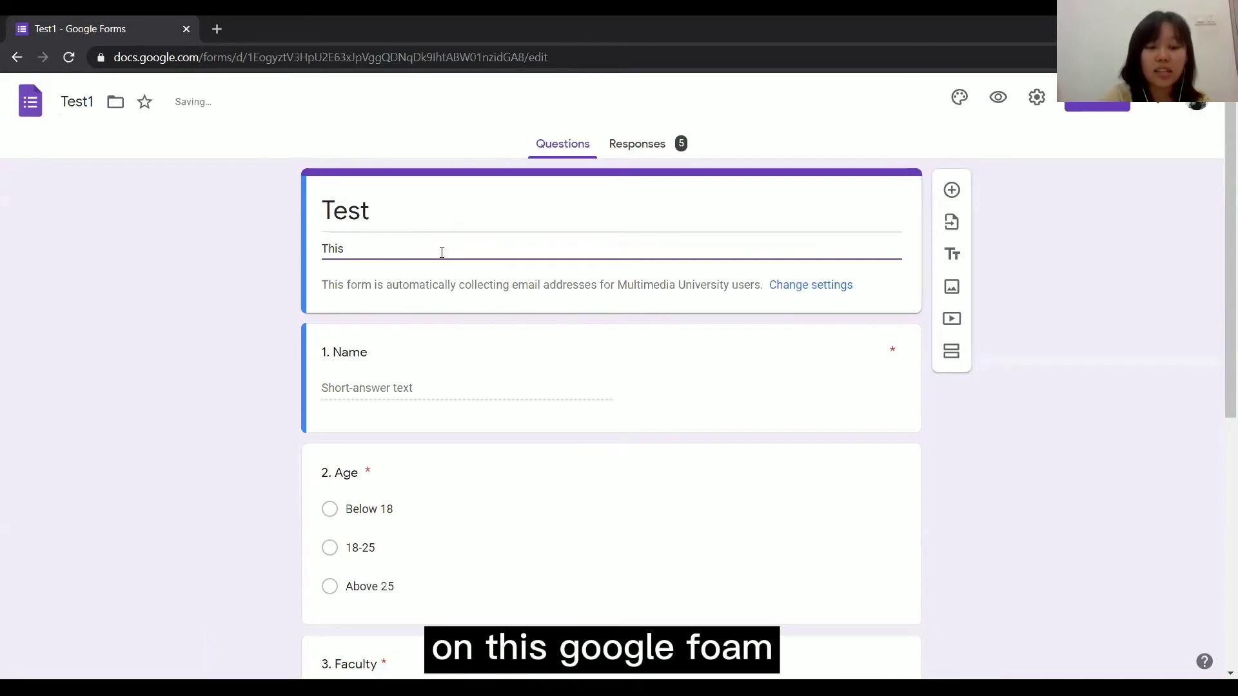
type("google form is ")
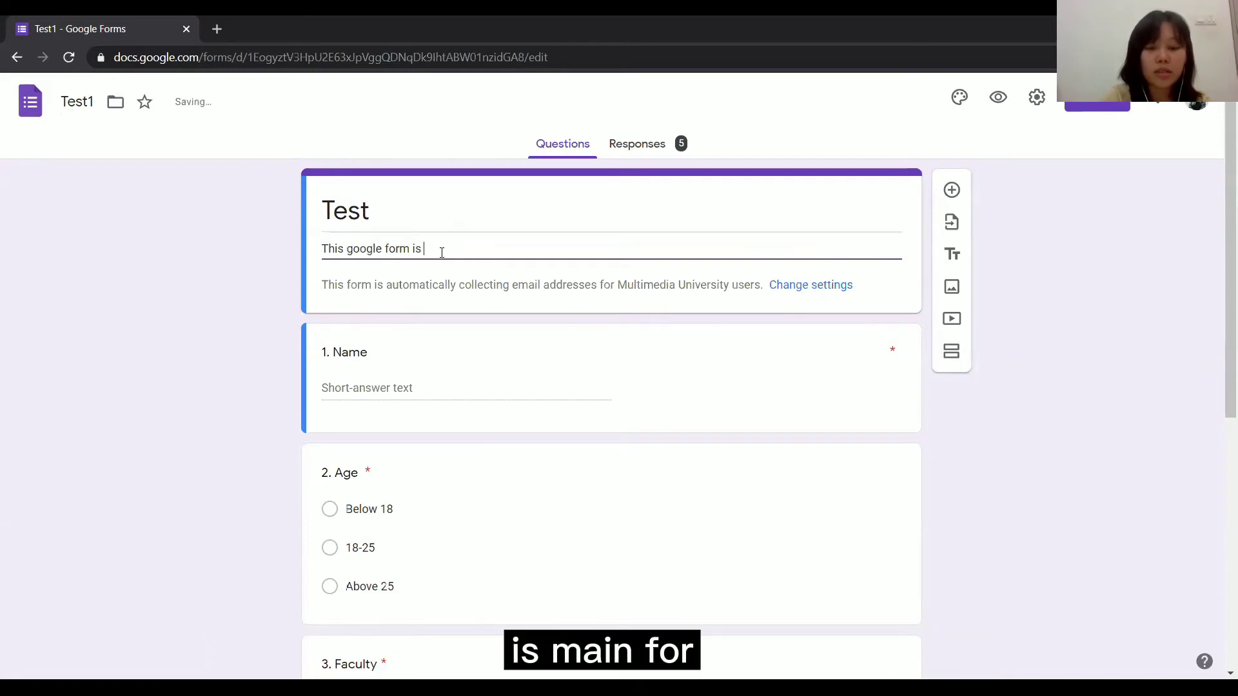
type("meant for demo pu")
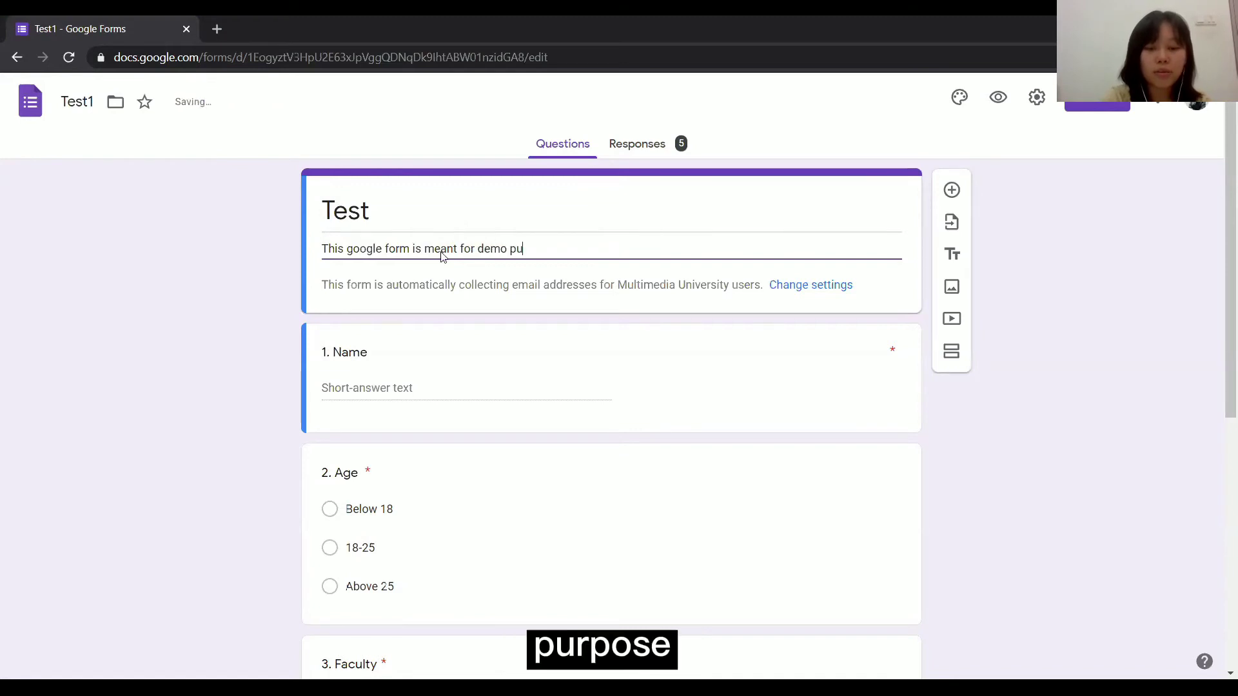
type("rpose.")
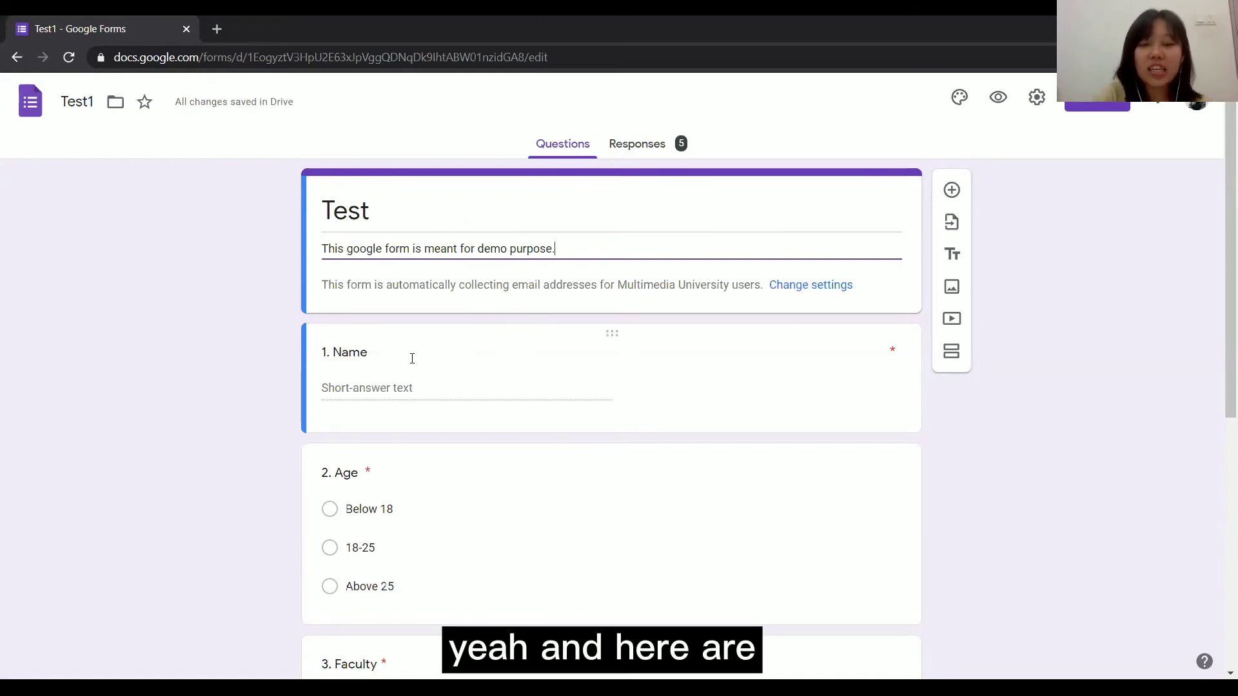
Try the Paragraph type and the optional setting on the Name question, restoring Short answer and Required.
left_click(416, 387)
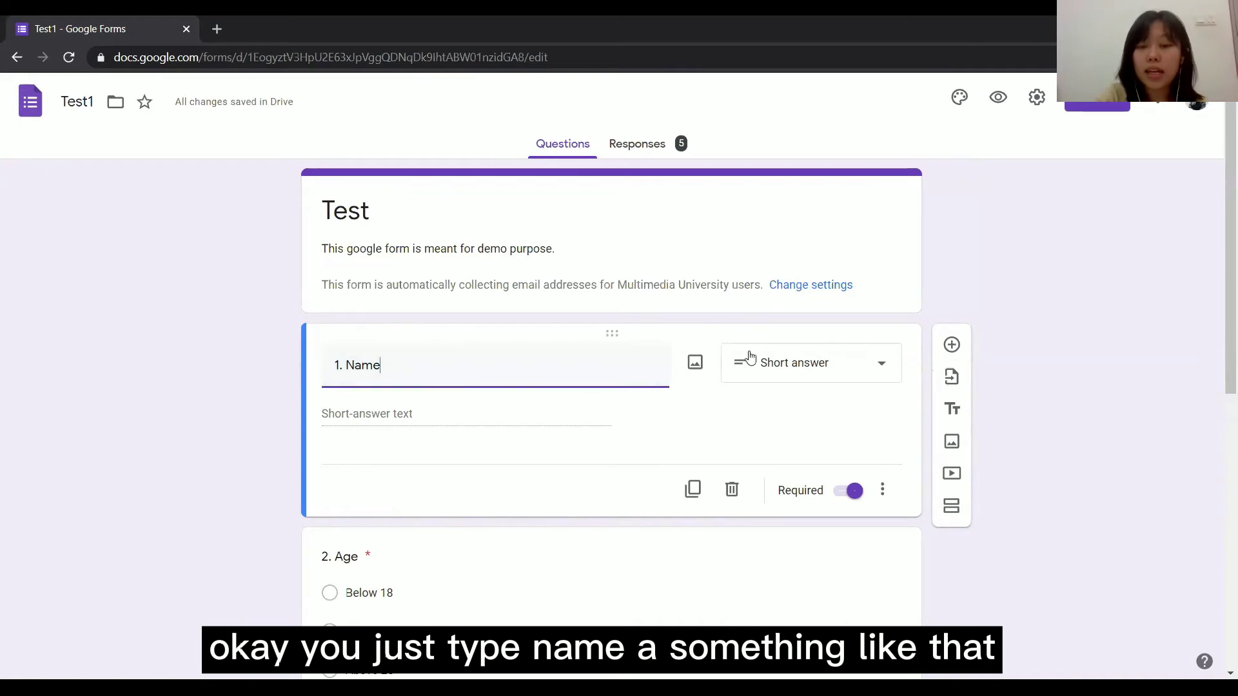
left_click(879, 371)
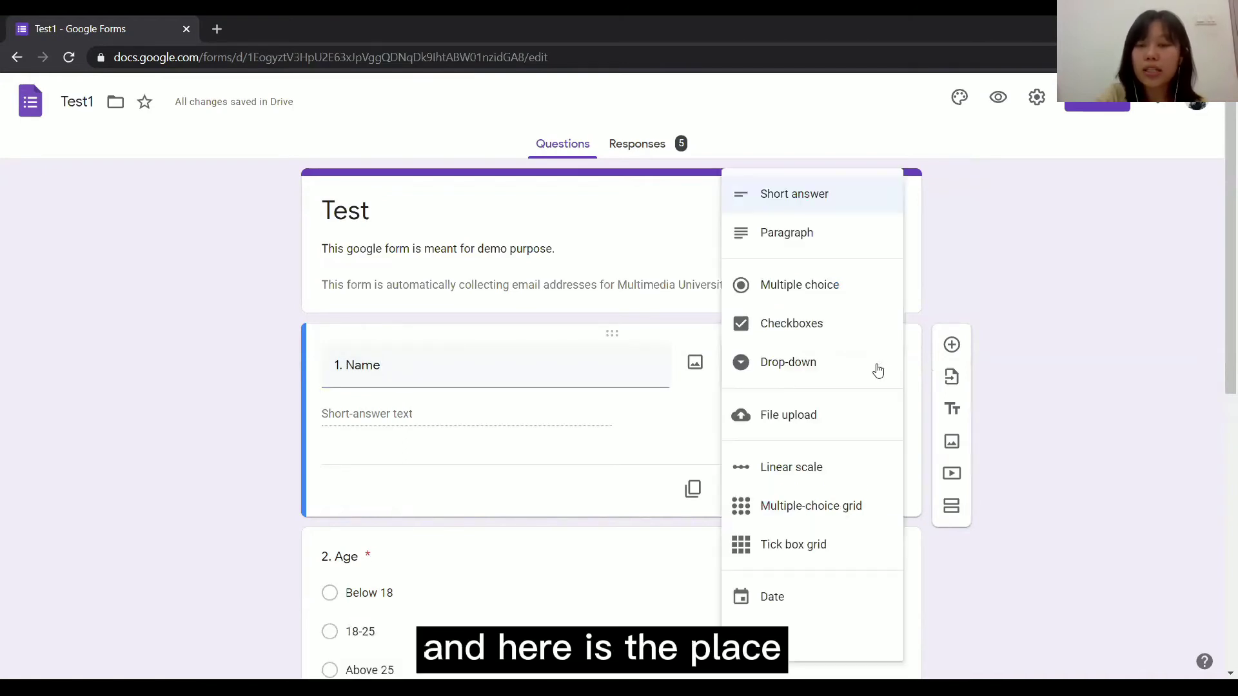
left_click(860, 208)
left_click(838, 361)
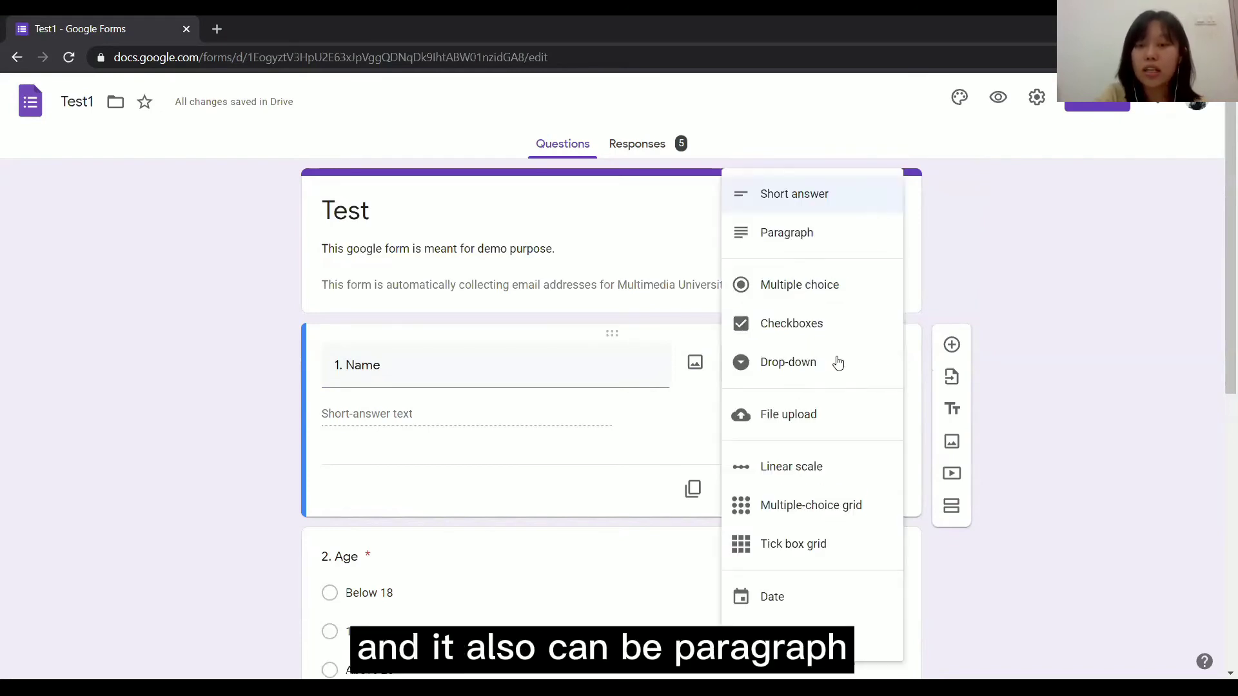
left_click(849, 238)
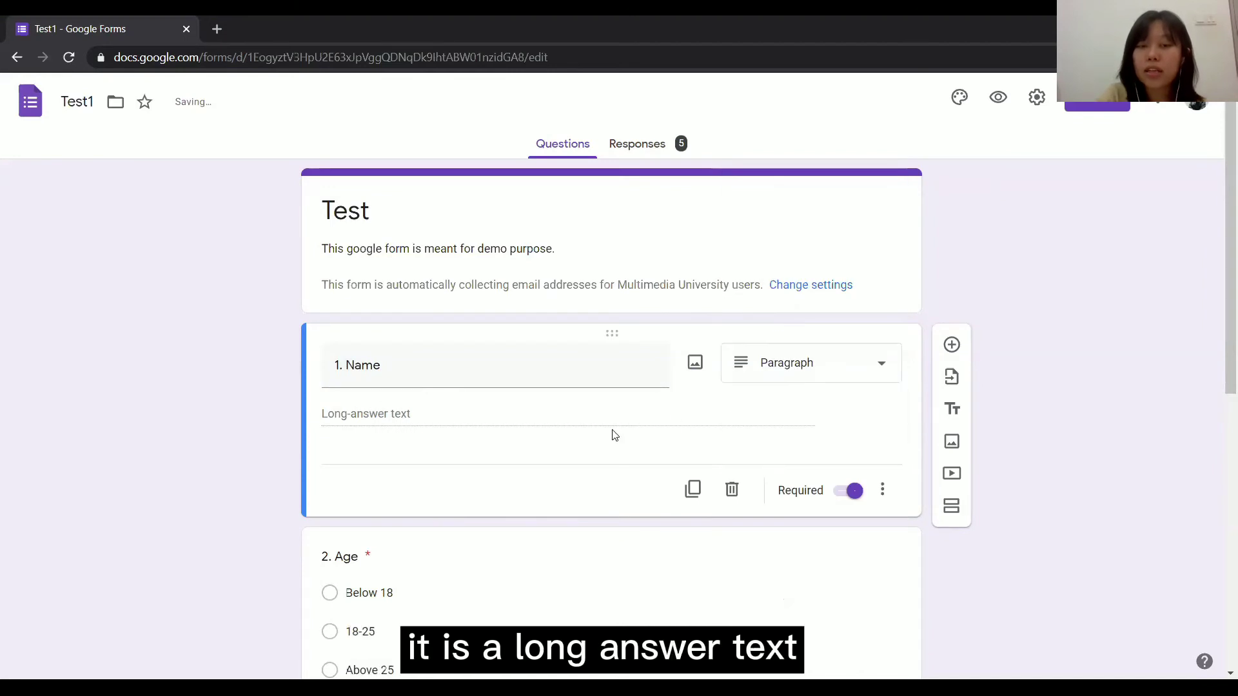
left_click(838, 379)
left_click(863, 193)
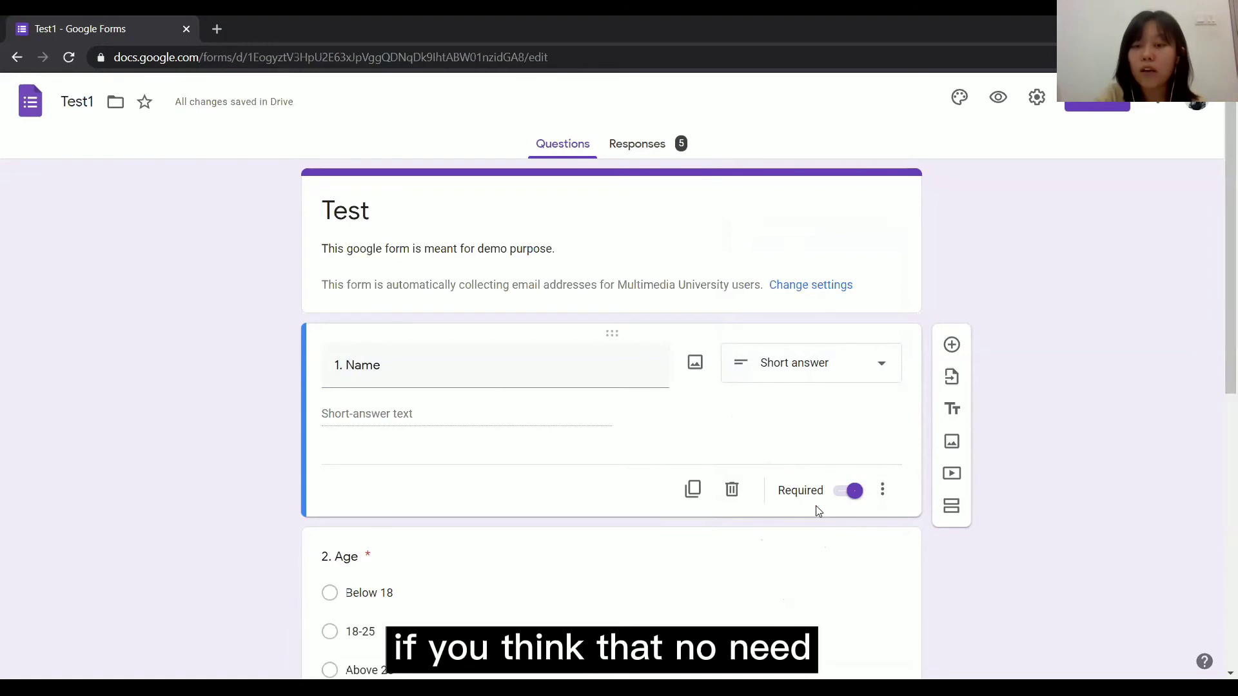
left_click(852, 492)
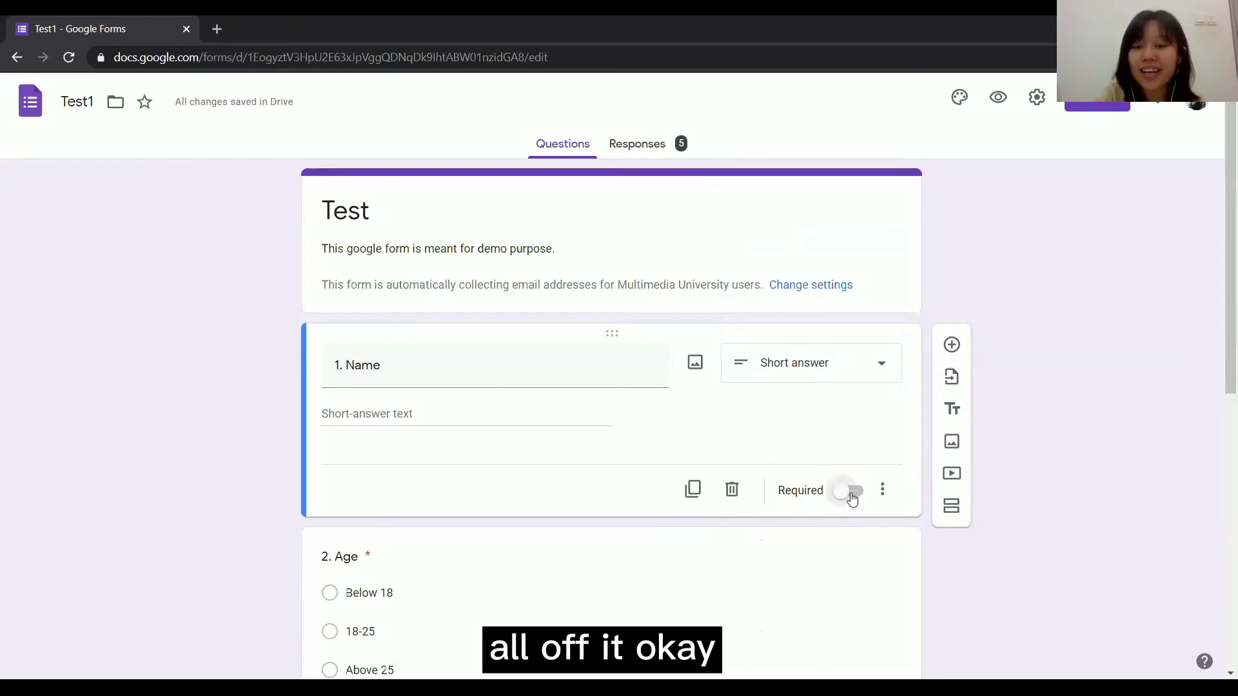
left_click(851, 491)
Examine the Age question's answer type and options, and compare it with the short-answer Name question.
scroll(1216, 464, "down", 4)
left_click(428, 293)
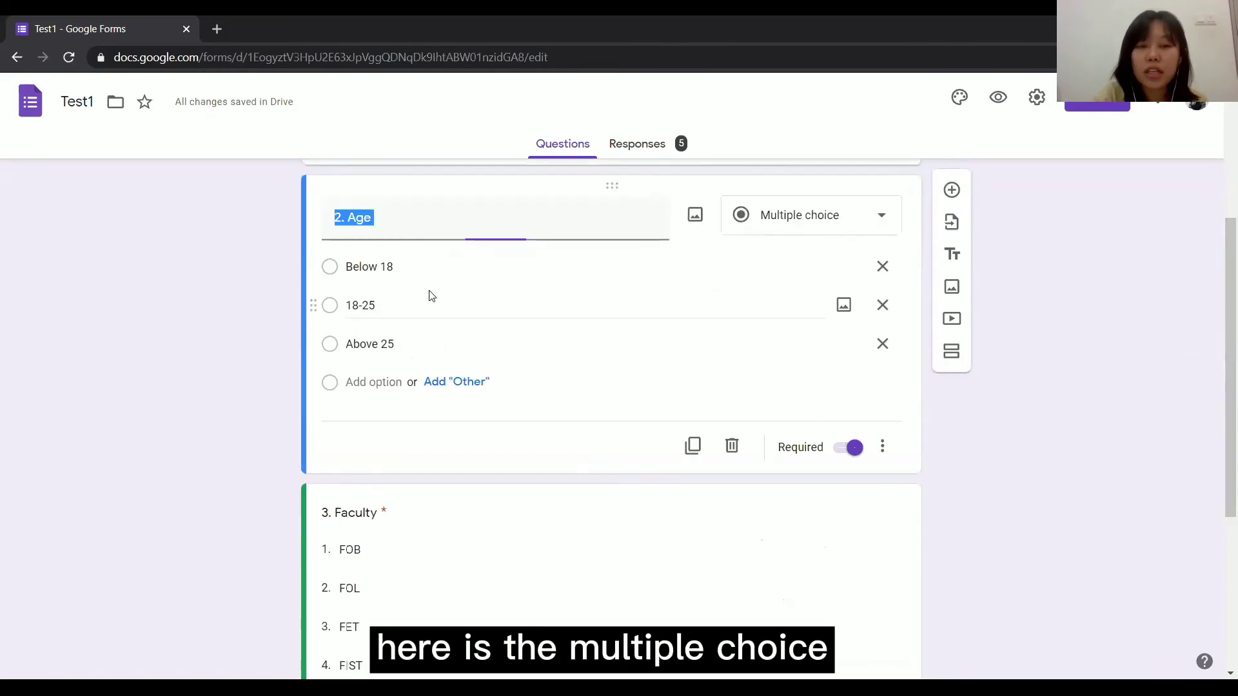
left_click(845, 226)
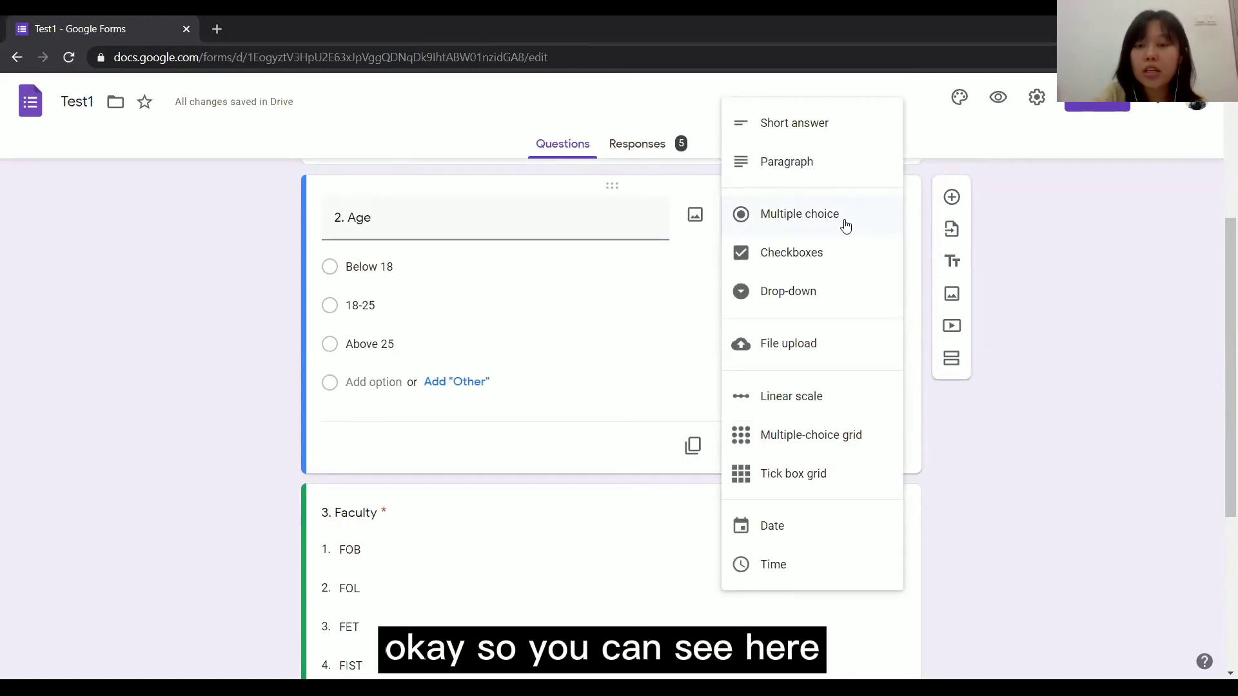
left_click(256, 274)
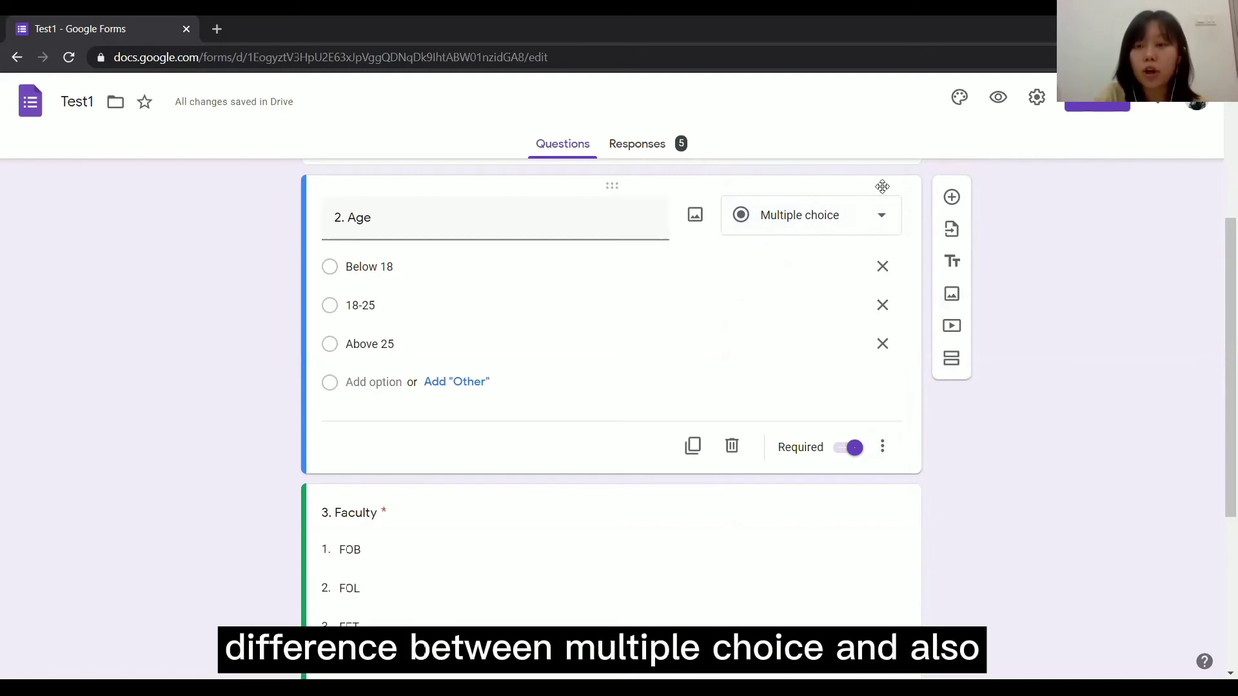
left_click_drag(1219, 289, 1219, 179)
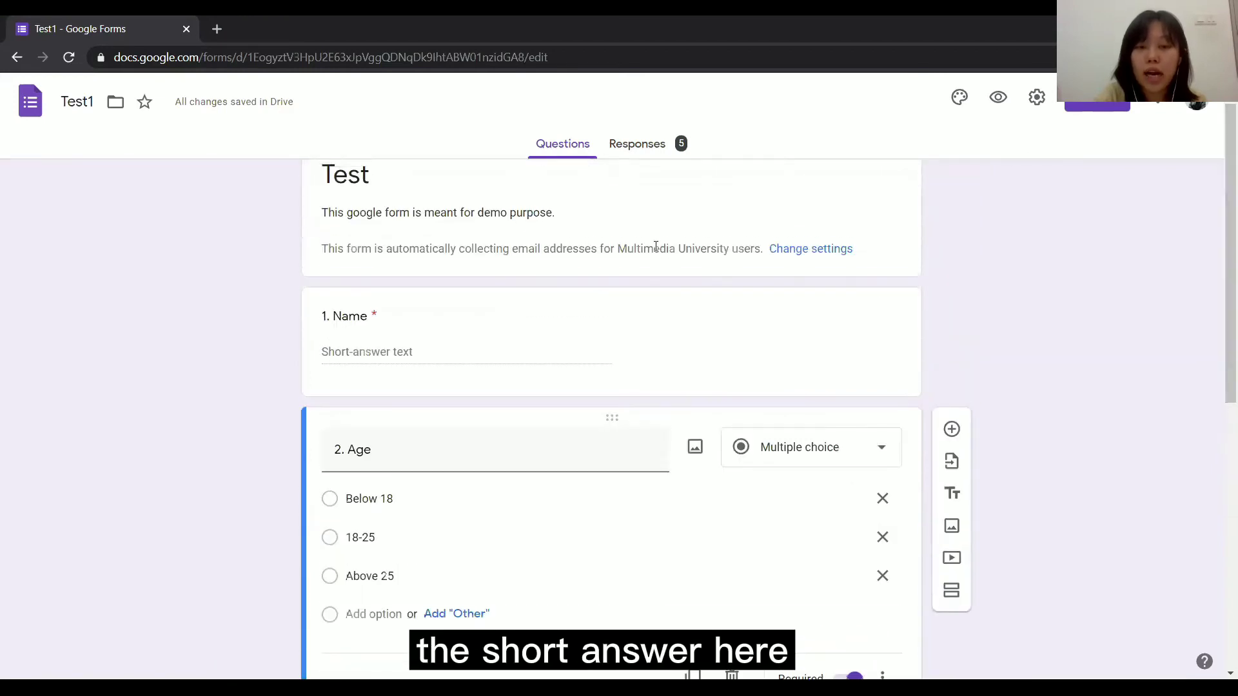
Examine the Faculty question's options and available answer types, keeping Drop-down selected.
scroll(1216, 421, "down", 6)
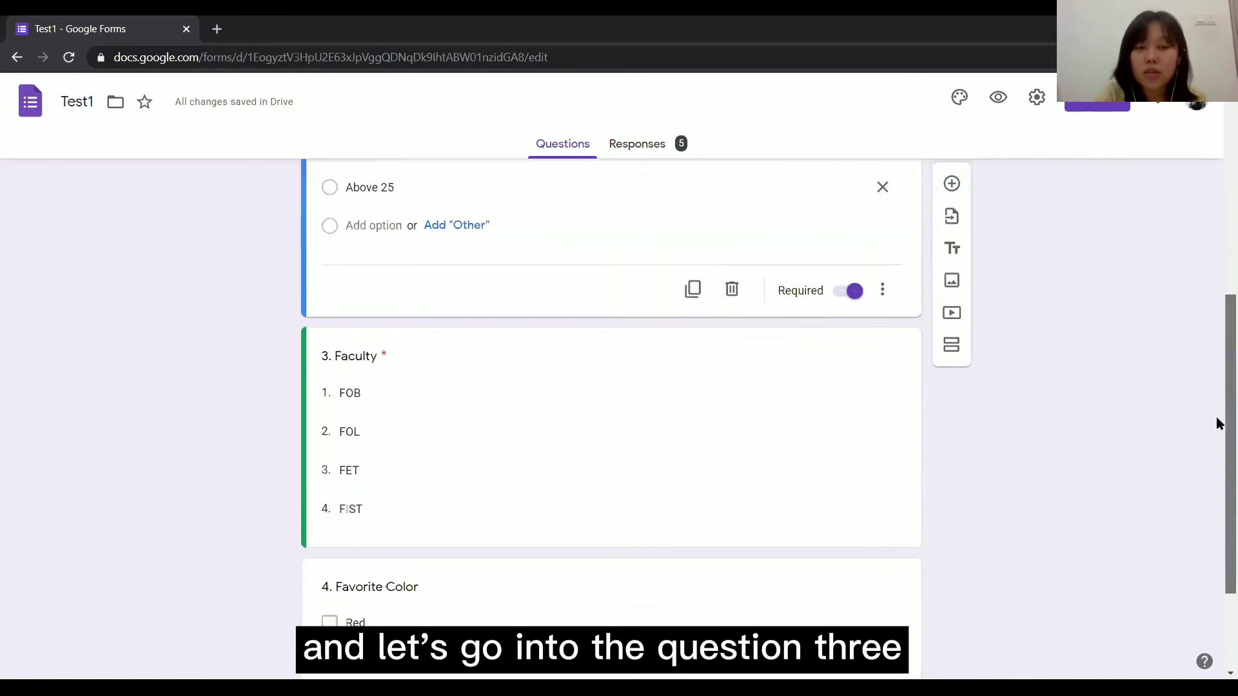
left_click(536, 441)
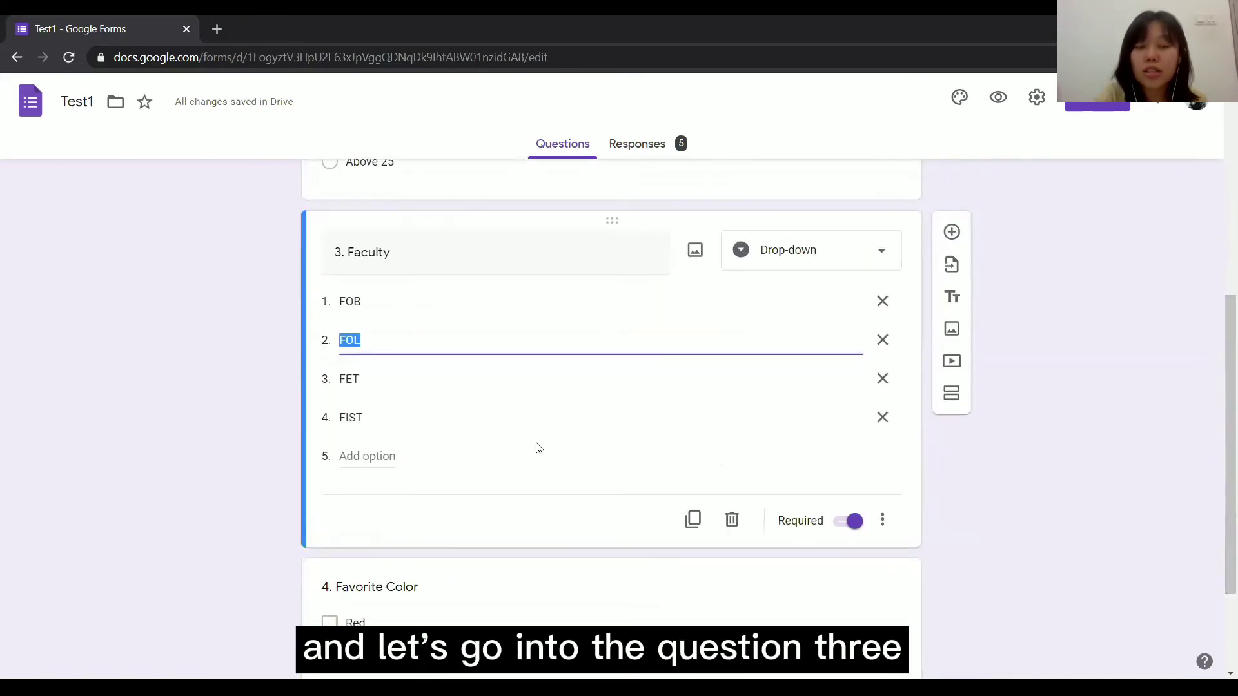
left_click(881, 254)
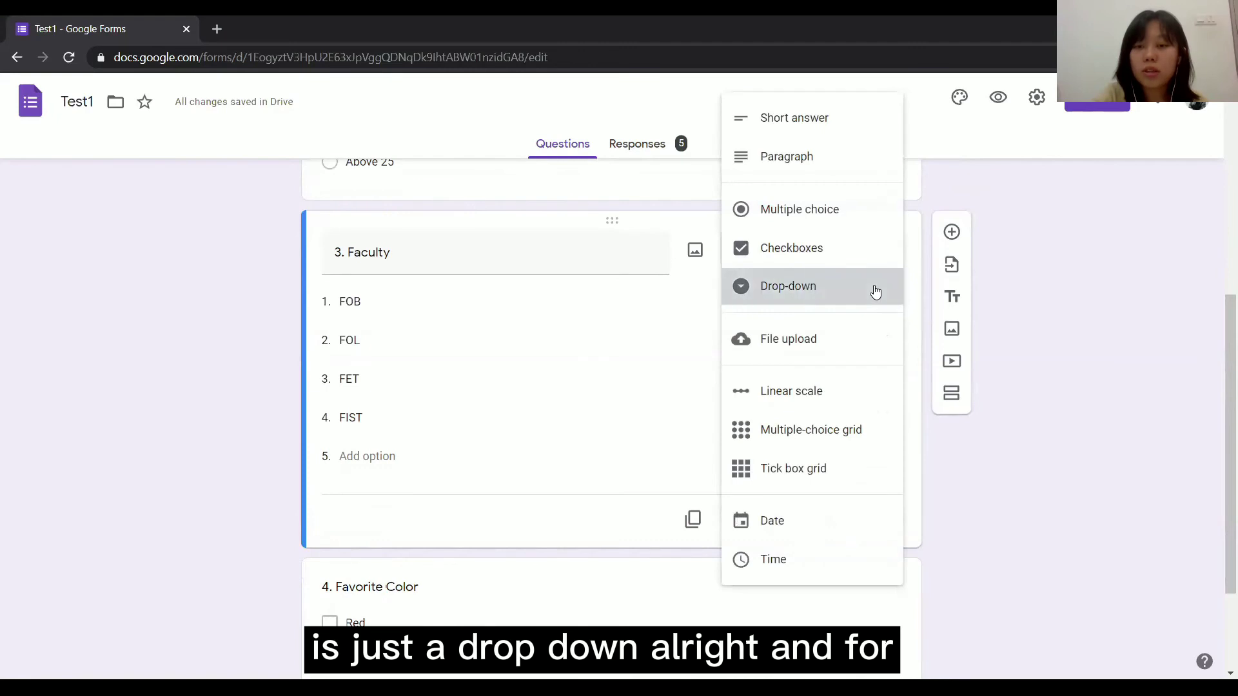
left_click(875, 291)
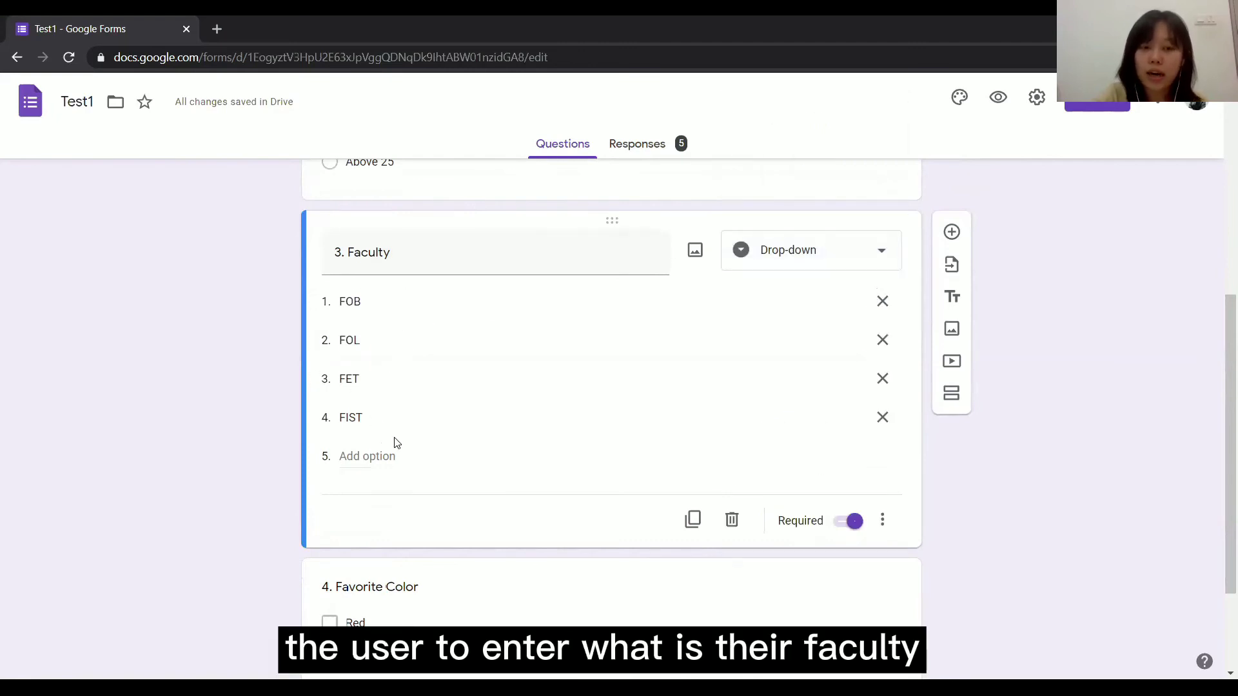
Examine the Favorite Color question's options and available answer types, keeping Checkboxes selected.
scroll(1216, 443, "down", 2)
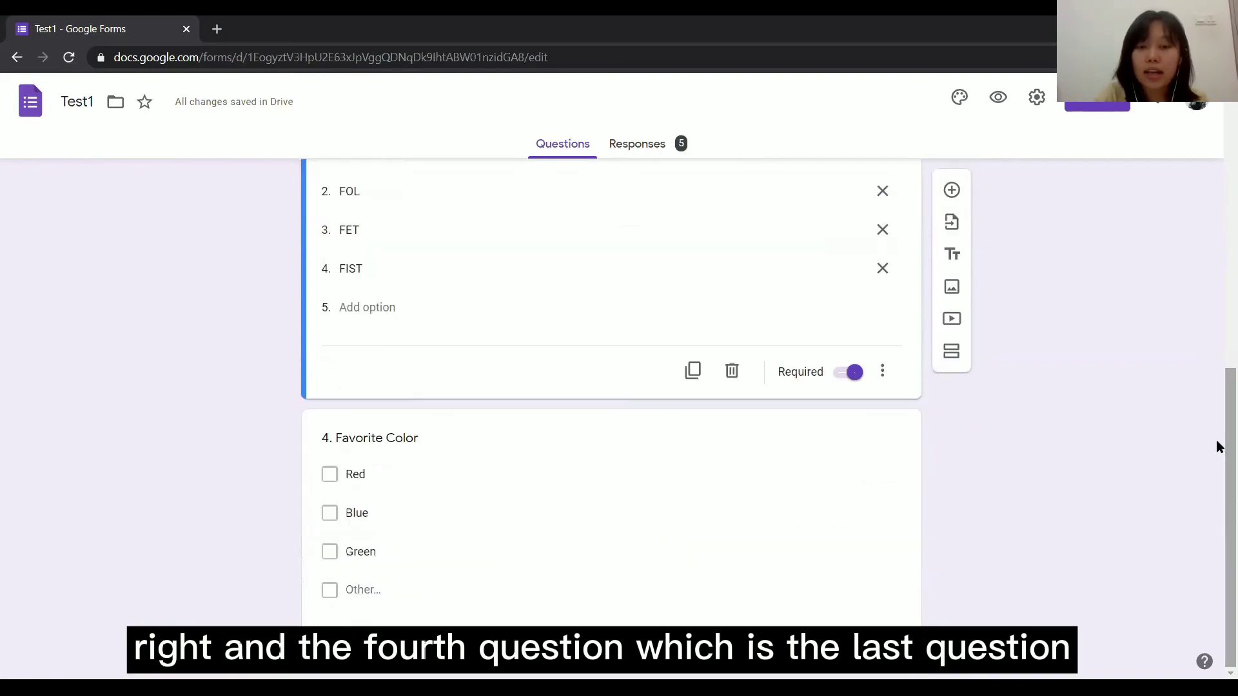
left_click(571, 453)
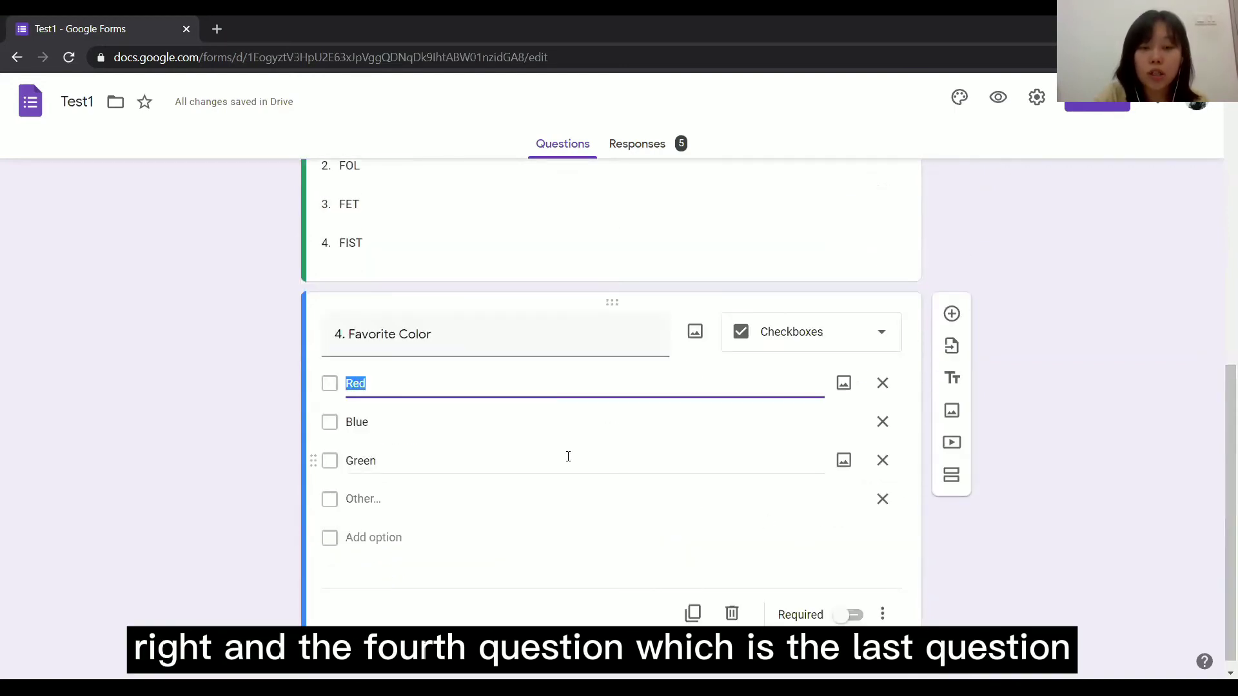
left_click(842, 332)
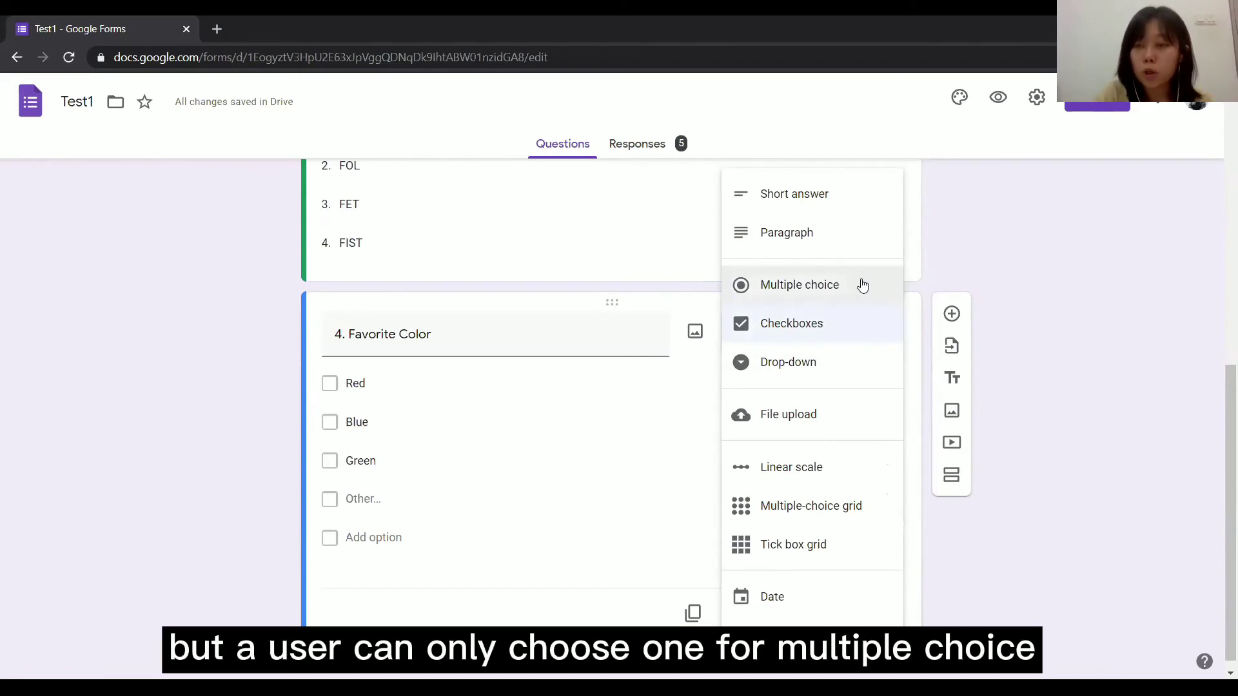
left_click(1189, 383)
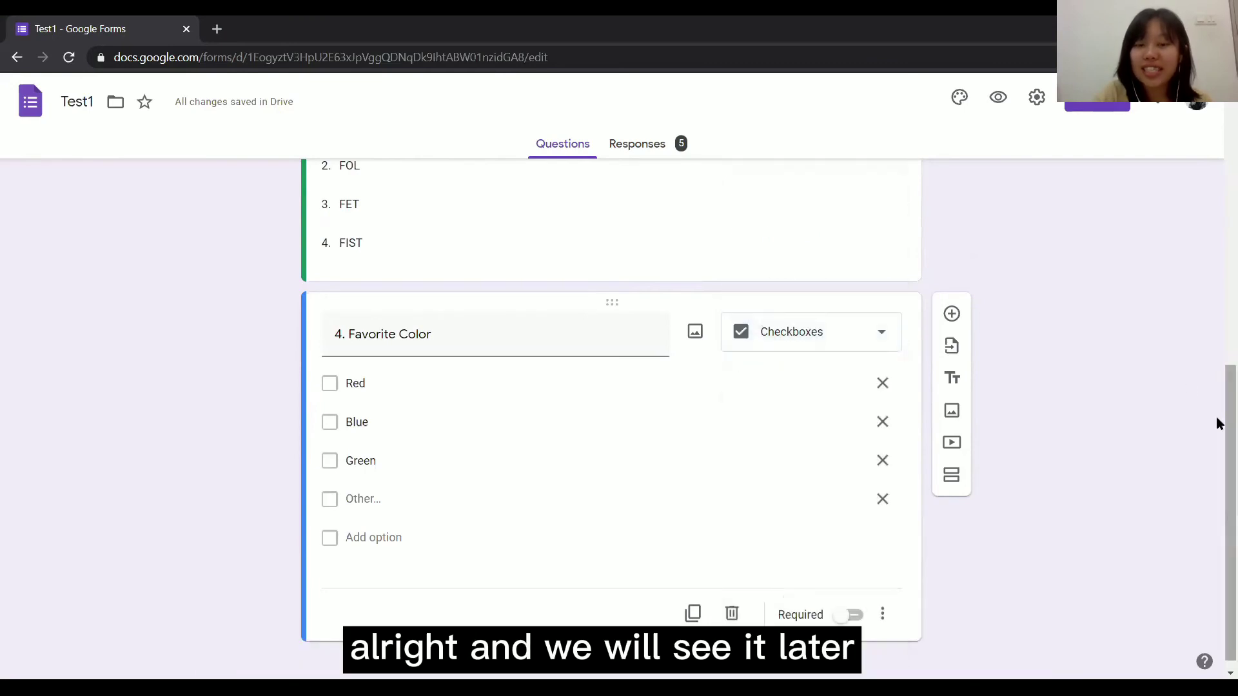
scroll(1216, 451, "down", 1)
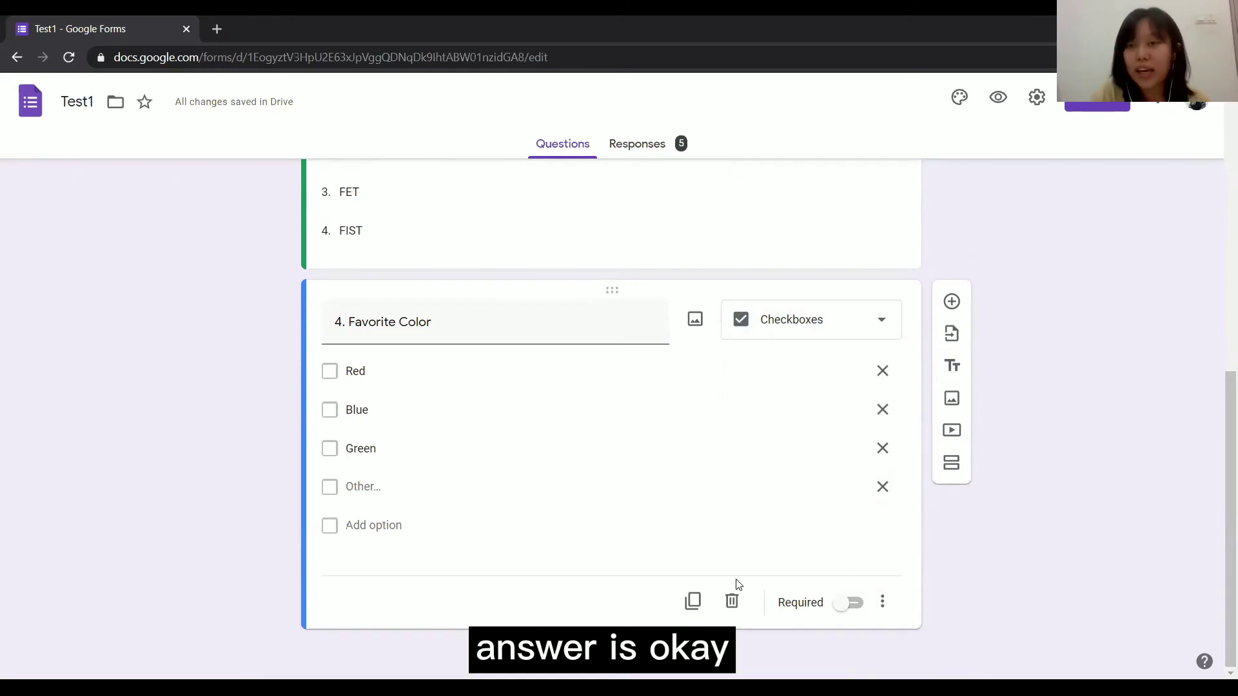
Review the form's response summary and charts, and open the collected responses in the linked Google Sheets spreadsheet.
scroll(1148, 473, "up", 10)
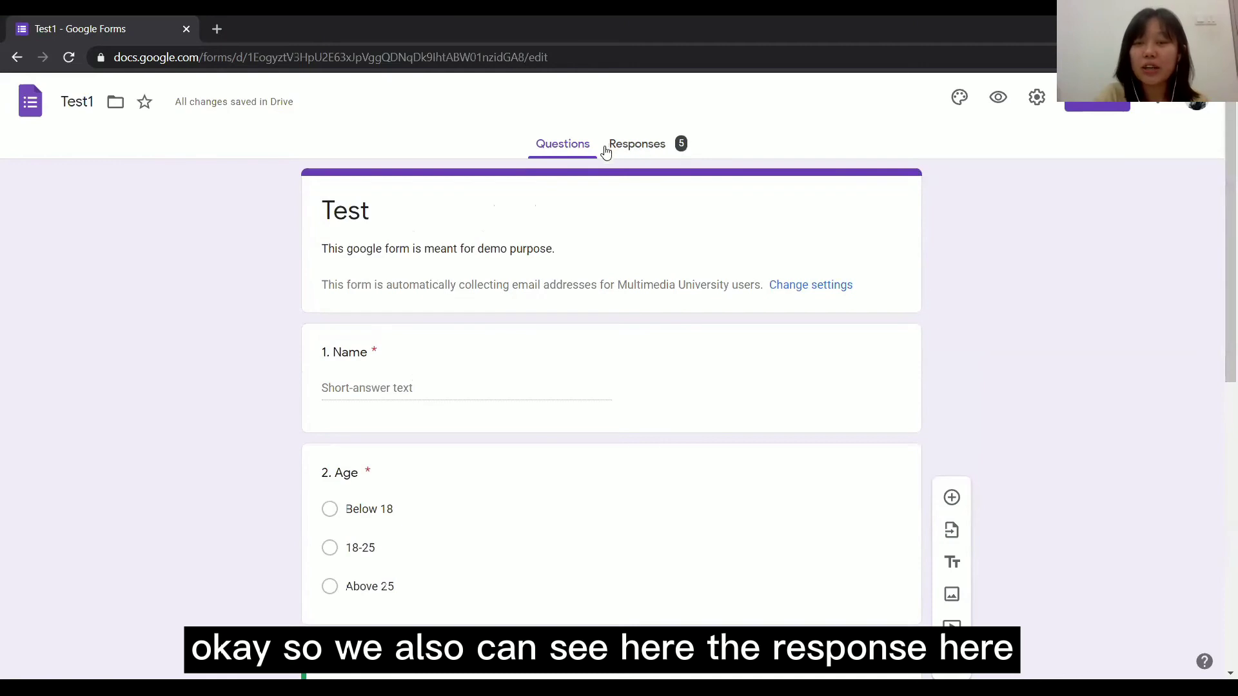
left_click(659, 149)
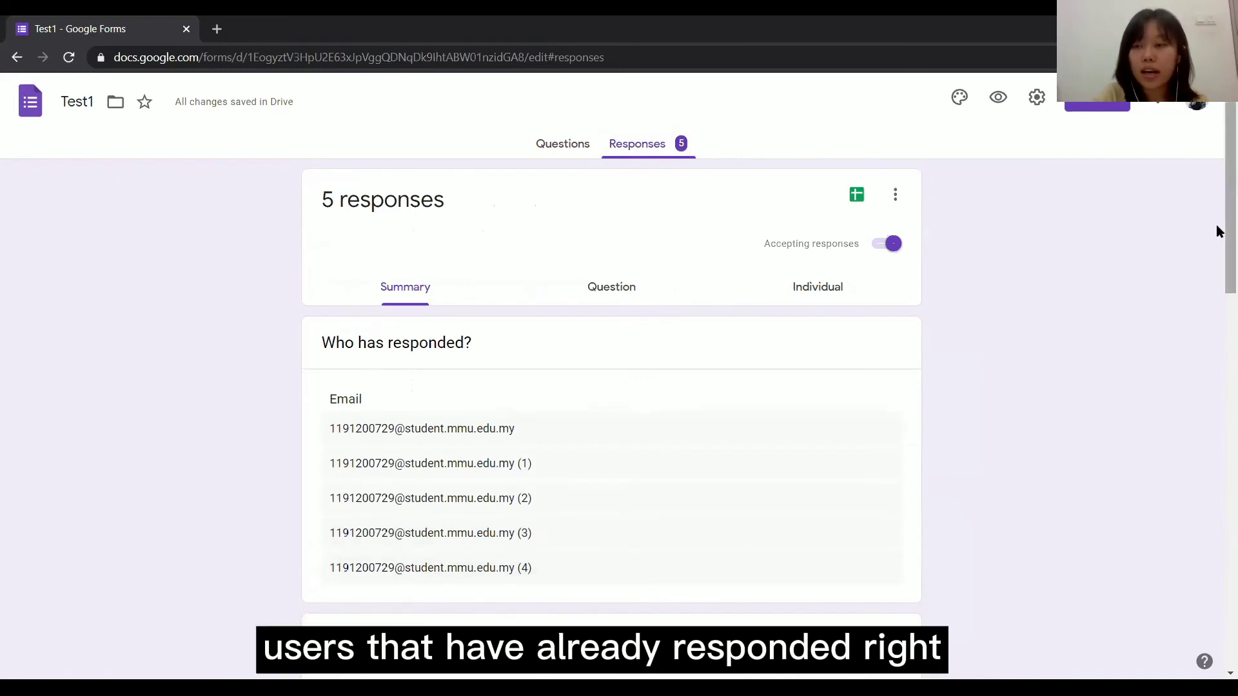
left_click_drag(1216, 230, 1217, 473)
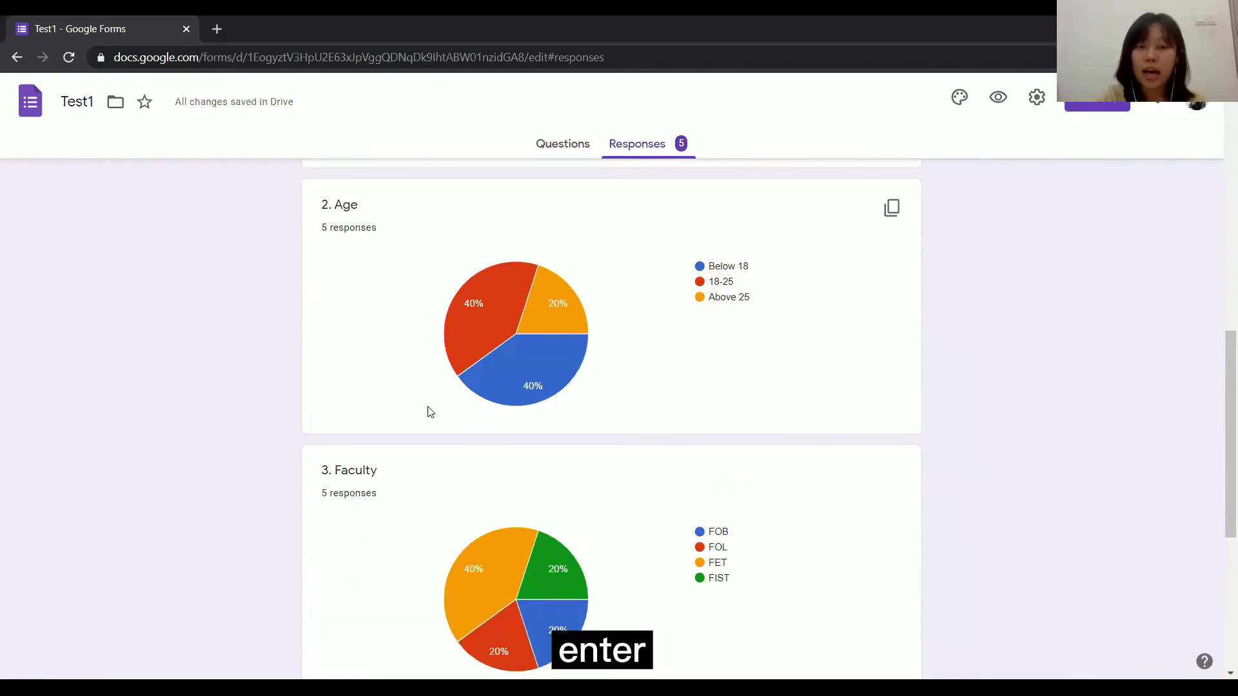
left_click_drag(1219, 366, 1217, 135)
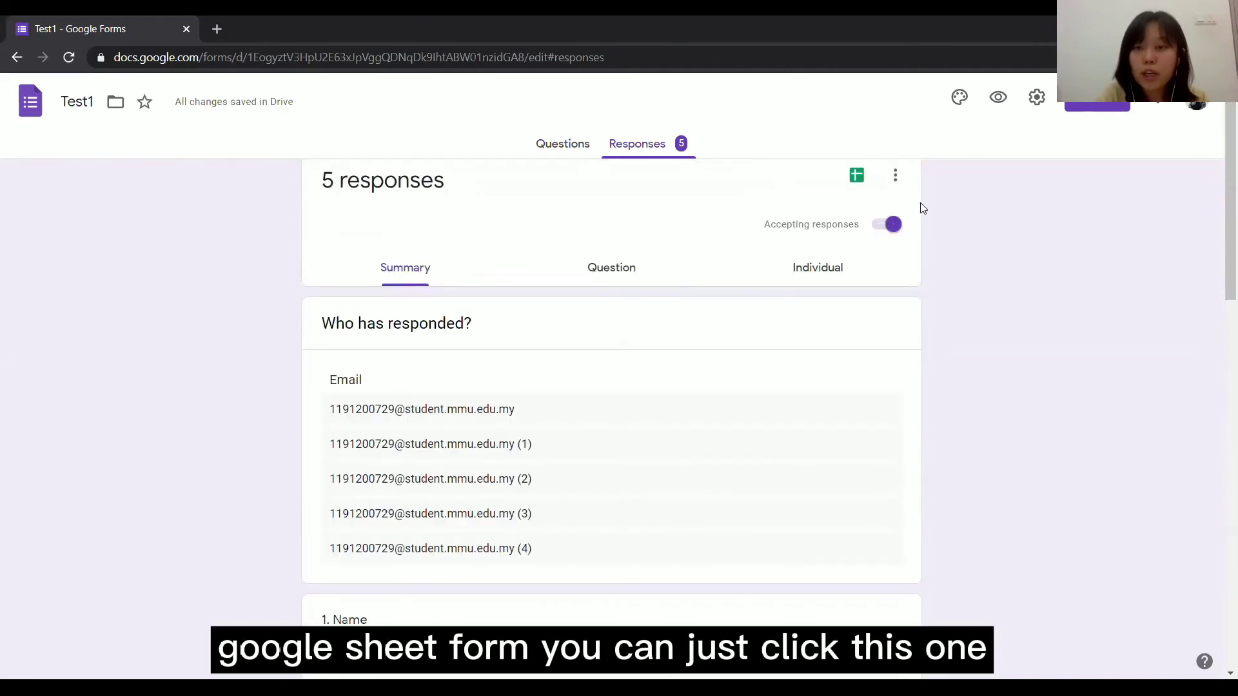
left_click(857, 175)
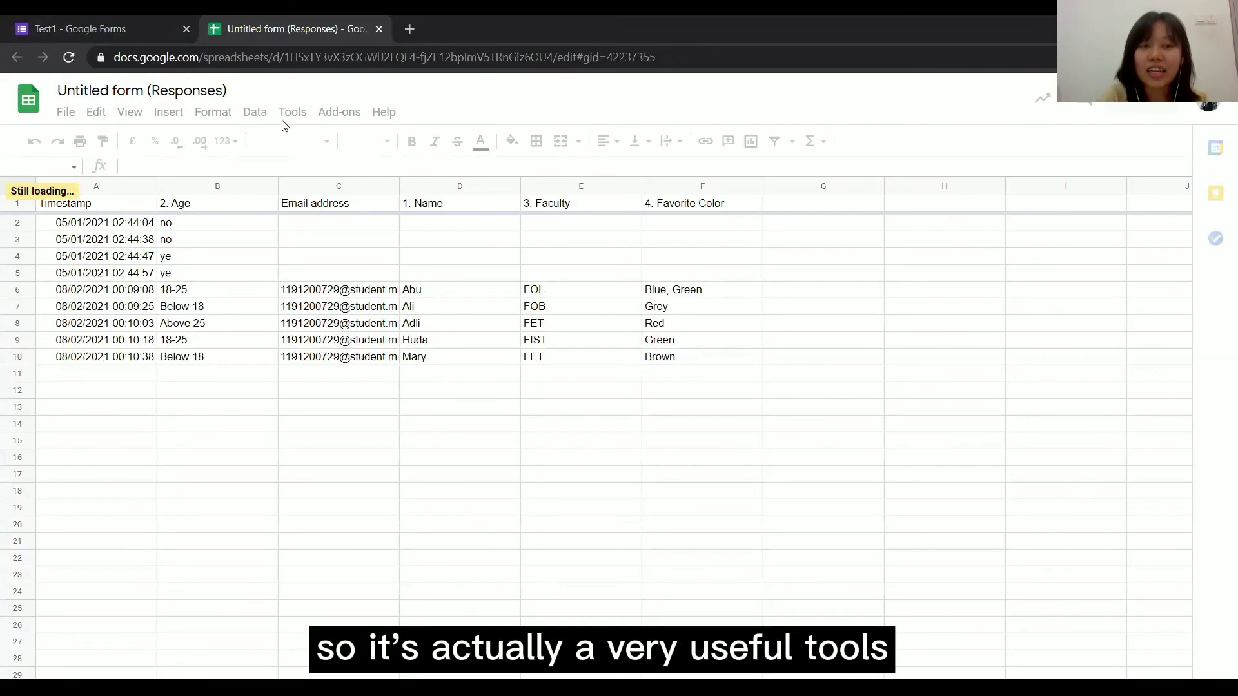
Return to the form editor, open the form's preview, and check which questions are marked as required.
left_click(91, 33)
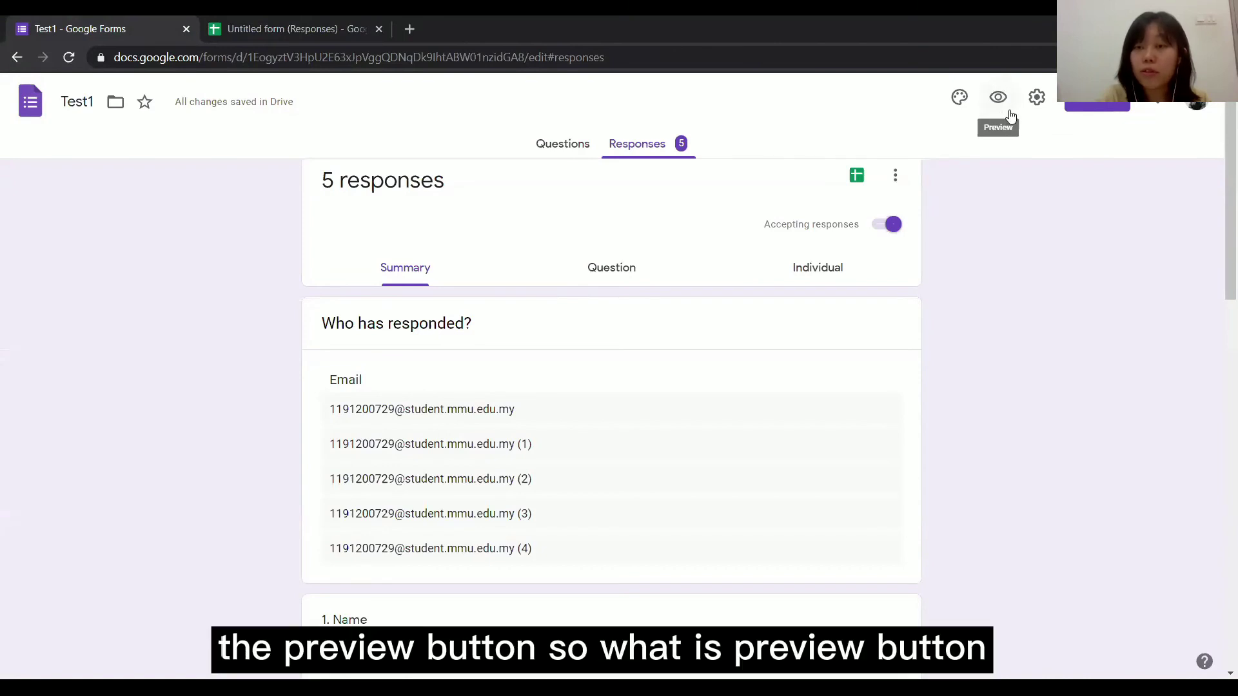
left_click(997, 100)
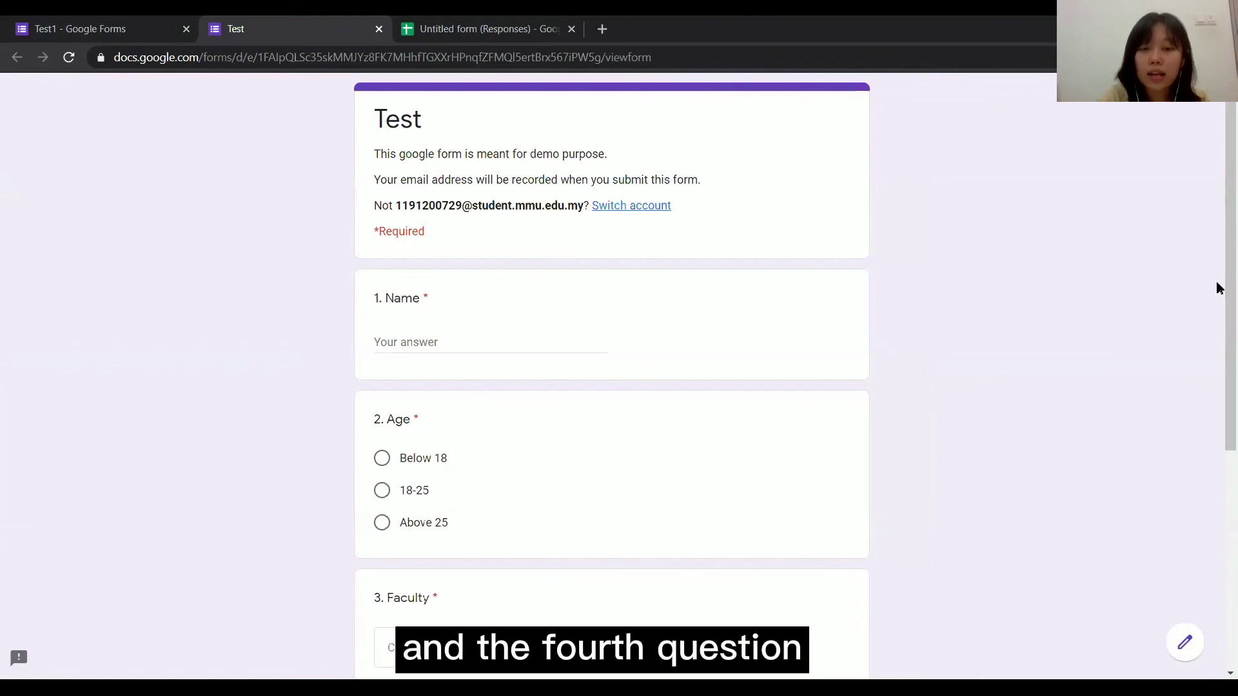
scroll(1216, 387, "down", 4)
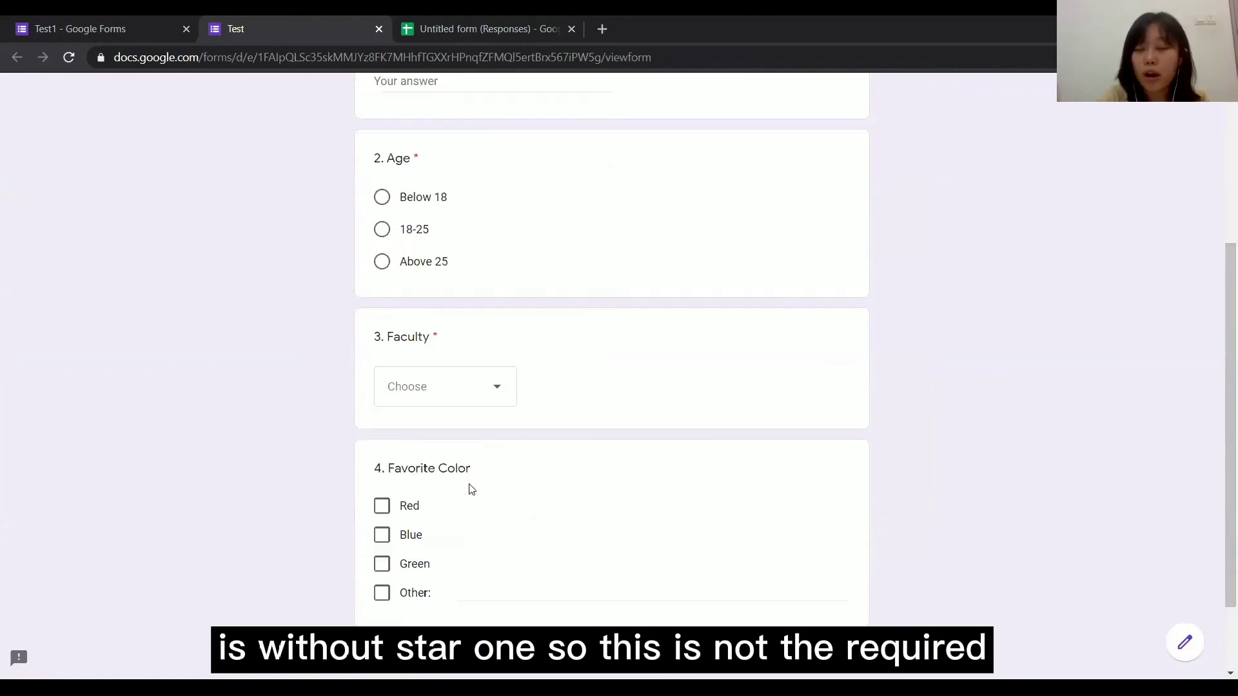
scroll(1216, 323, "up", 4)
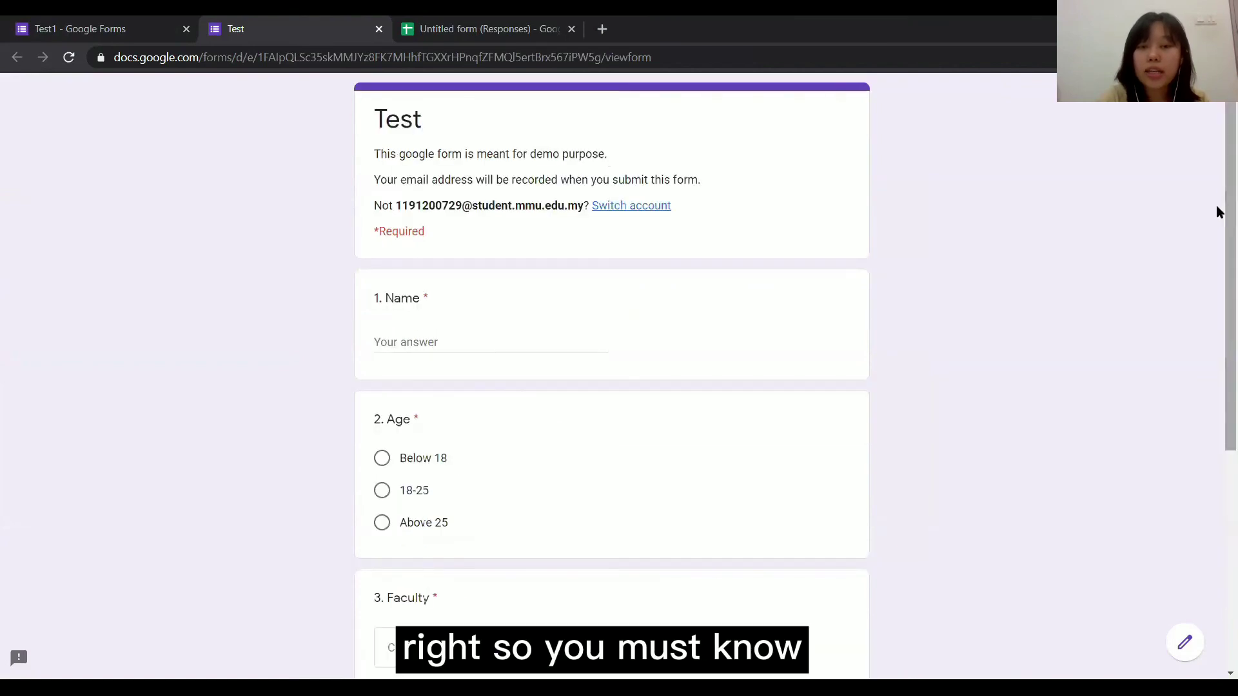
Answer the previewed form's Name question with "ksjbfeiw" and choose 18-25 for Age.
left_click(446, 334)
type("ksjbfeiw")
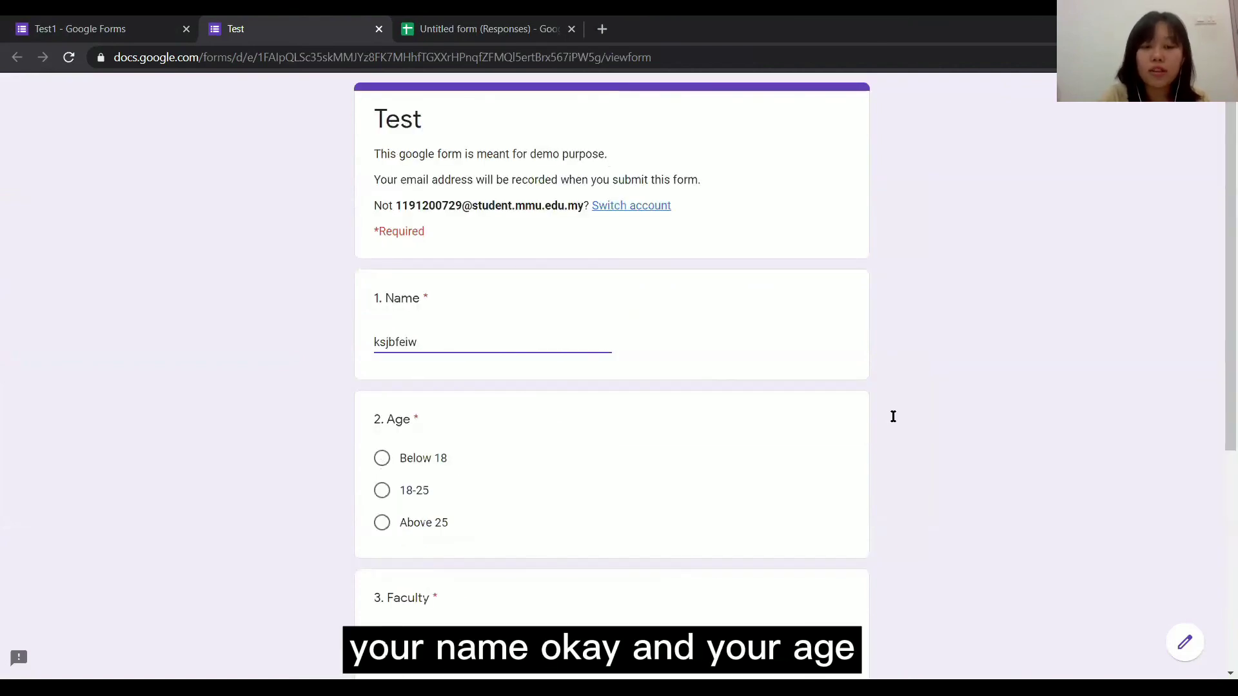
left_click(382, 491)
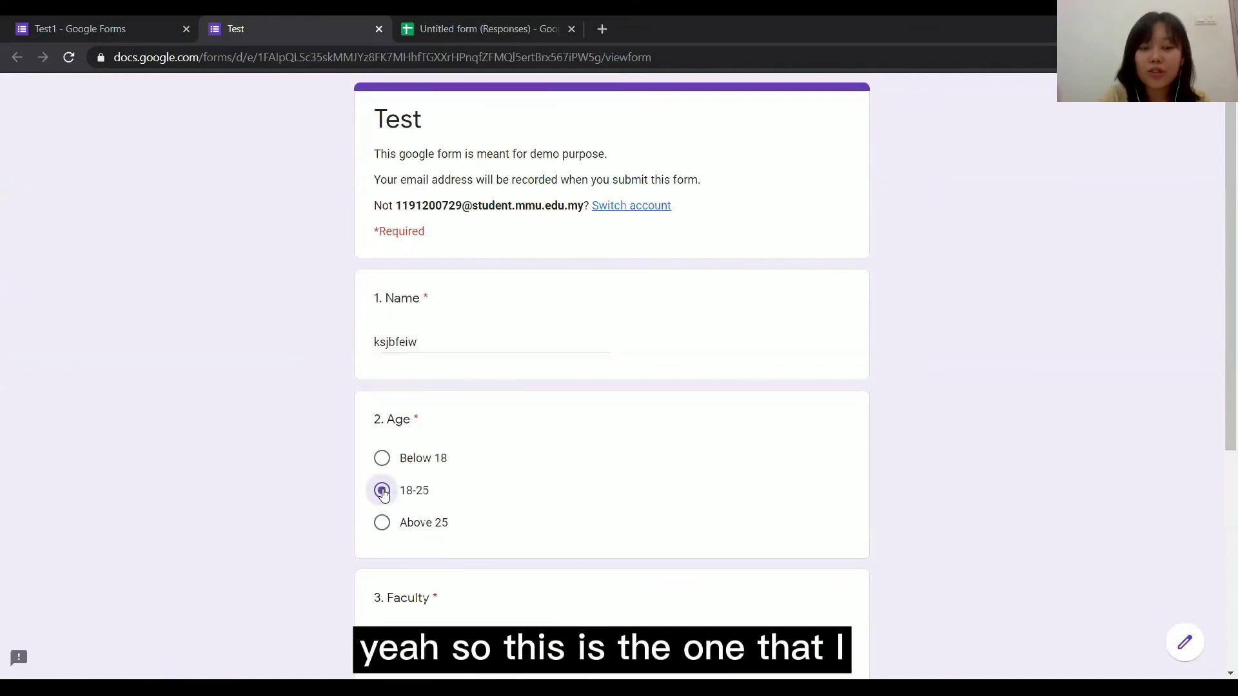
left_click_drag(1219, 274, 1219, 370)
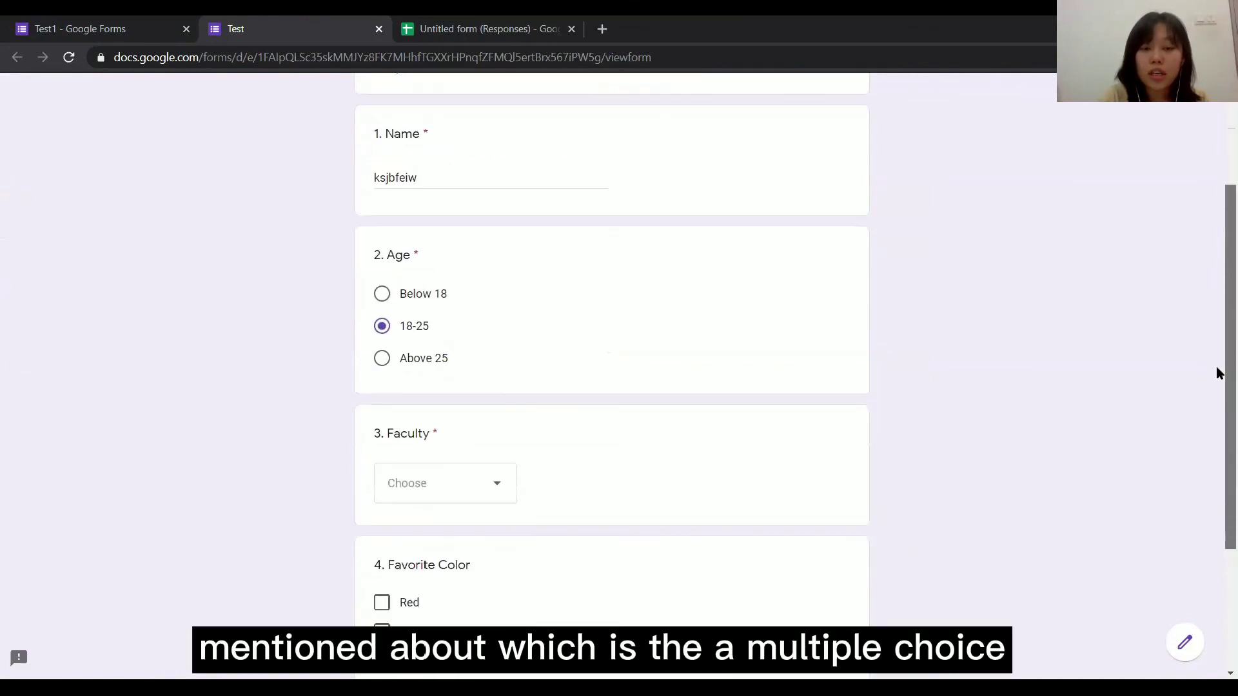
left_click(384, 296)
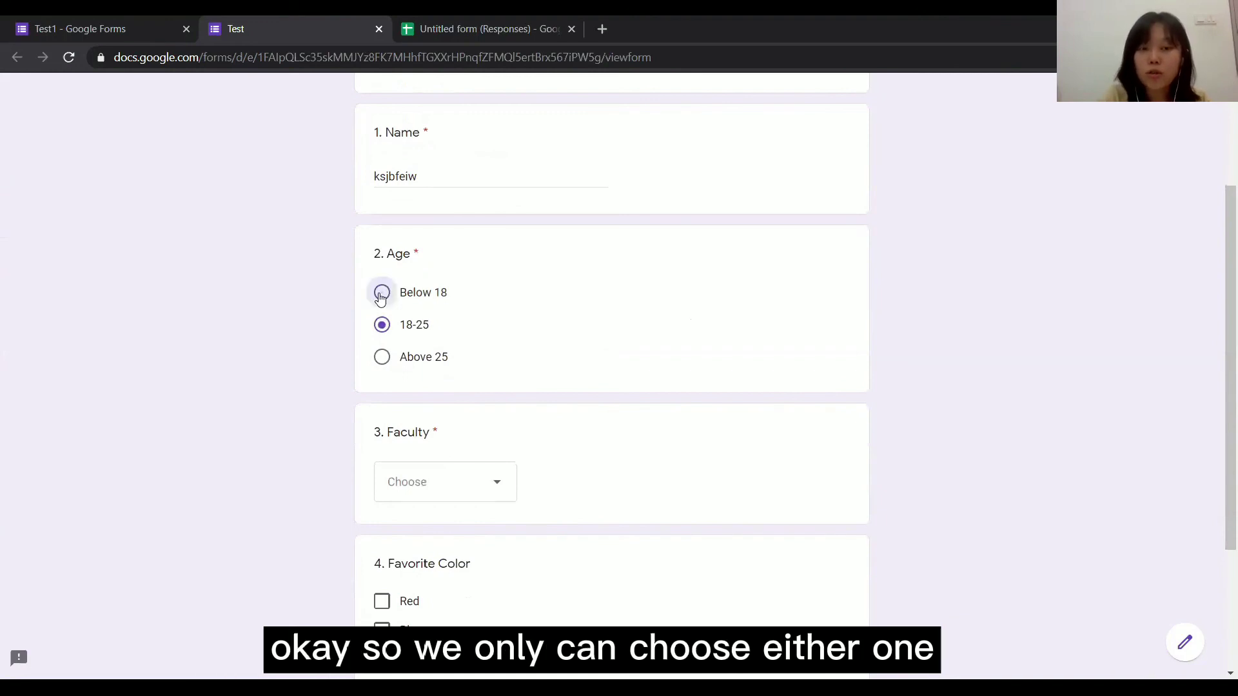
left_click(381, 325)
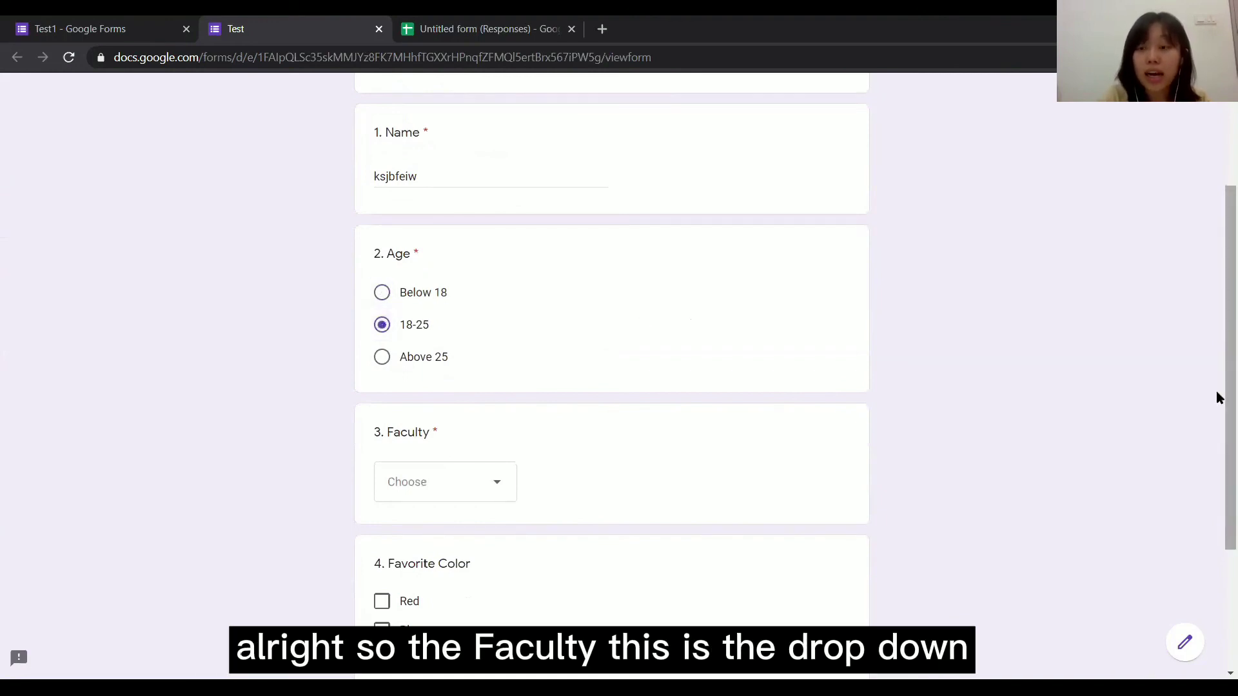
Choose FET as the answer to the Faculty question.
scroll(1218, 407, "down", 3)
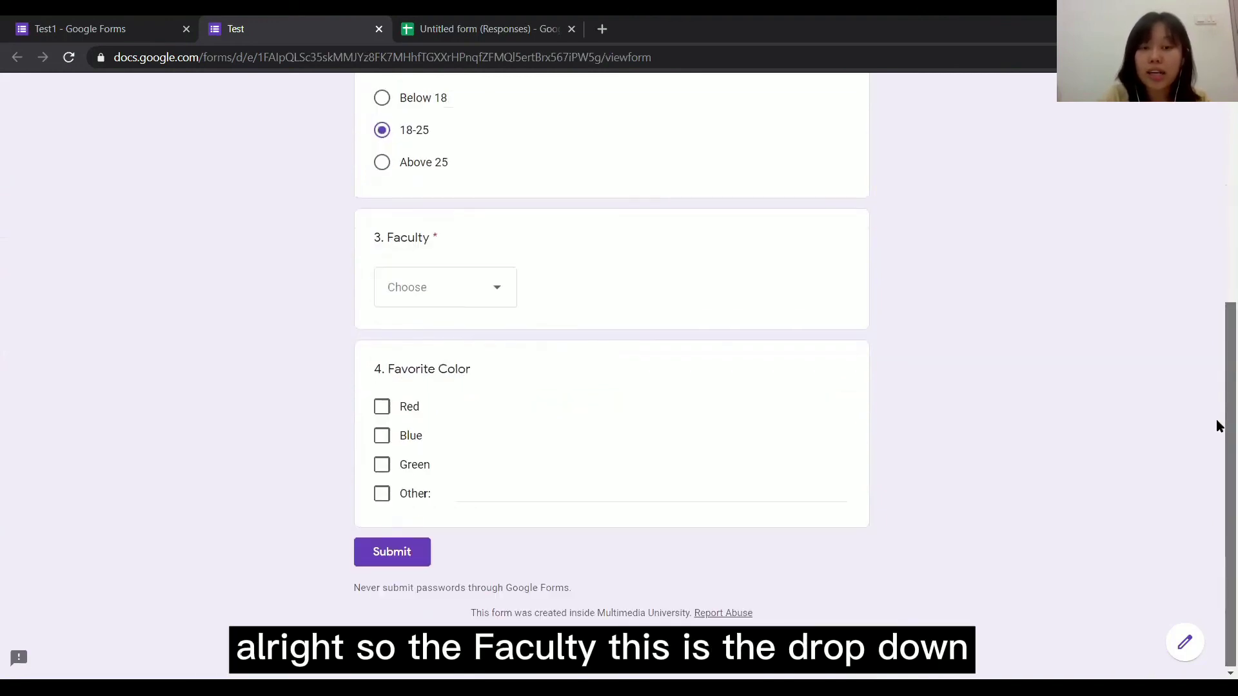
left_click(447, 282)
left_click(405, 418)
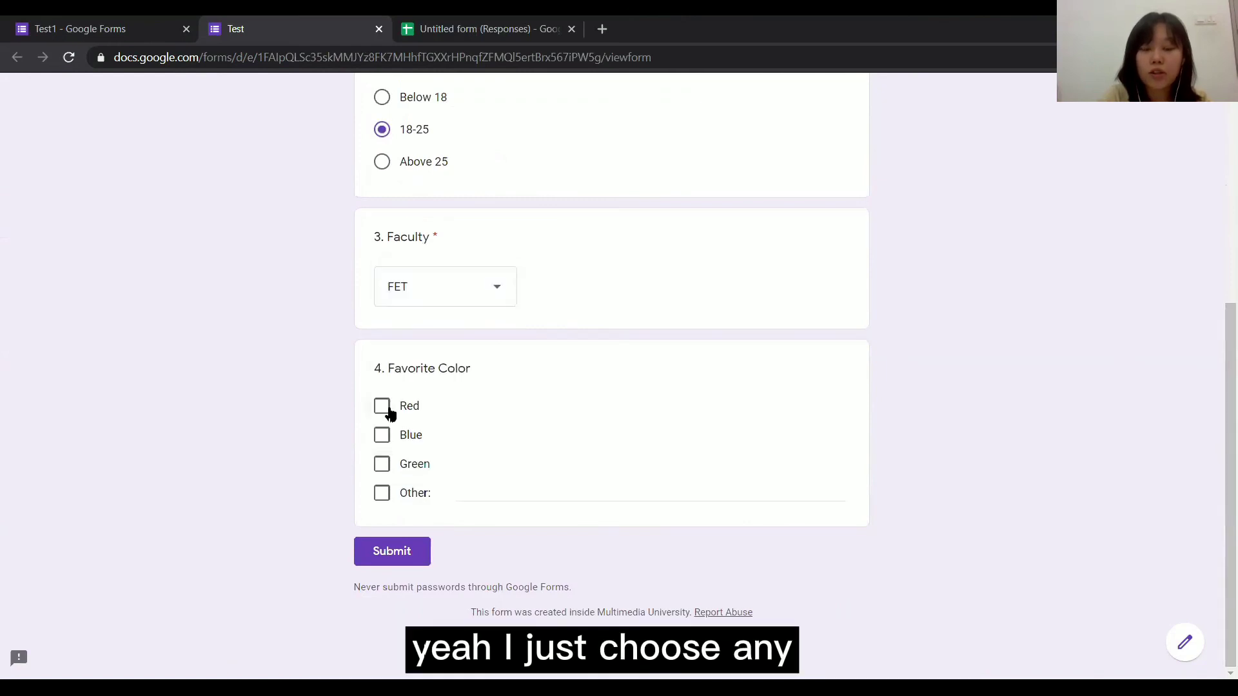
Select Red, Blue, Green and Other with "grey" for Favorite Color, and submit the response.
left_click(382, 468)
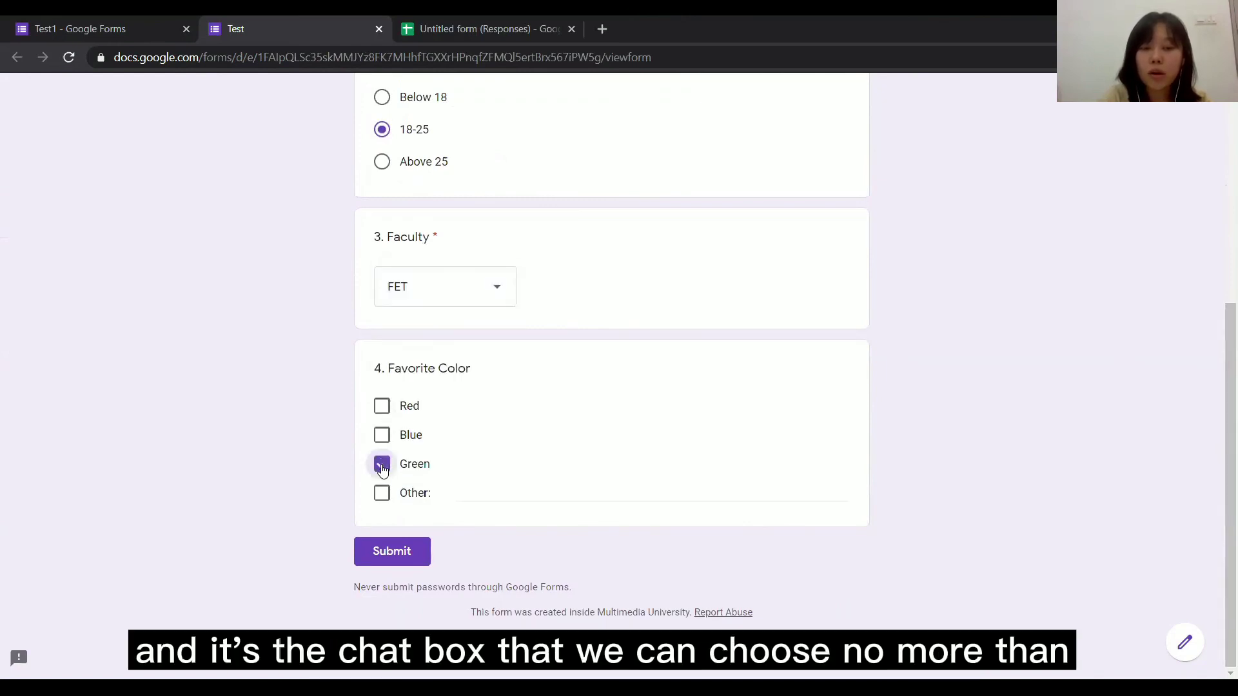
left_click(382, 414)
left_click(385, 436)
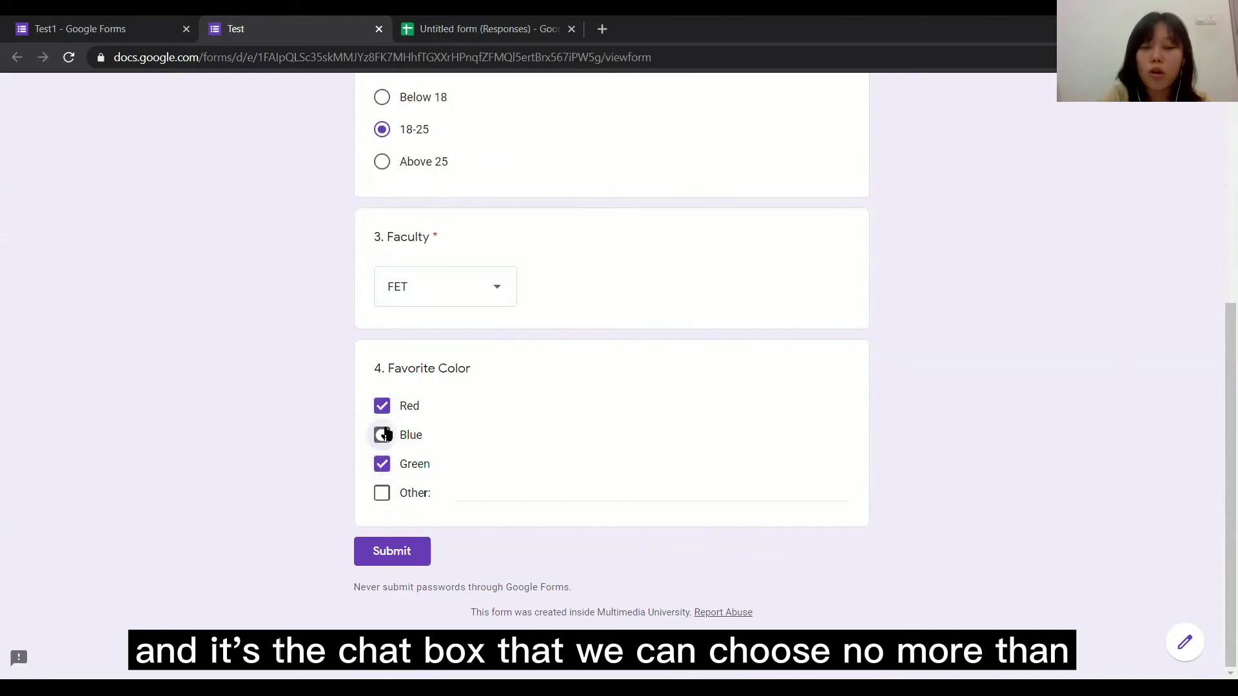
left_click(382, 492)
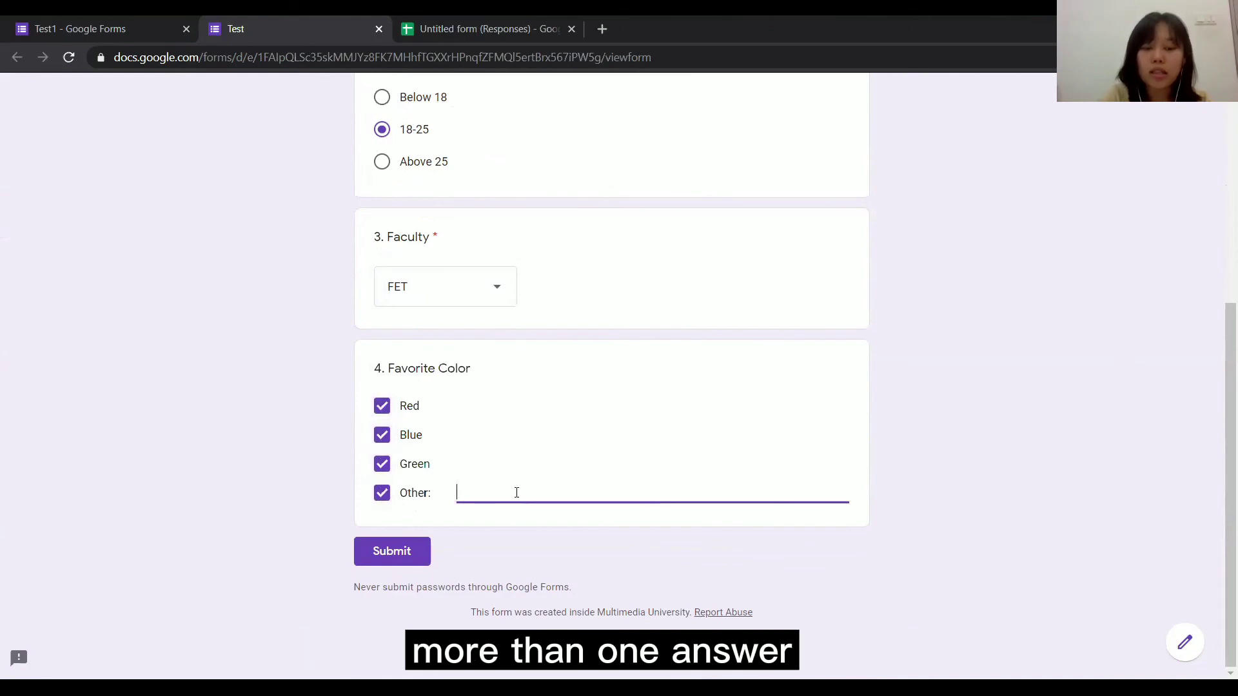
type("grey")
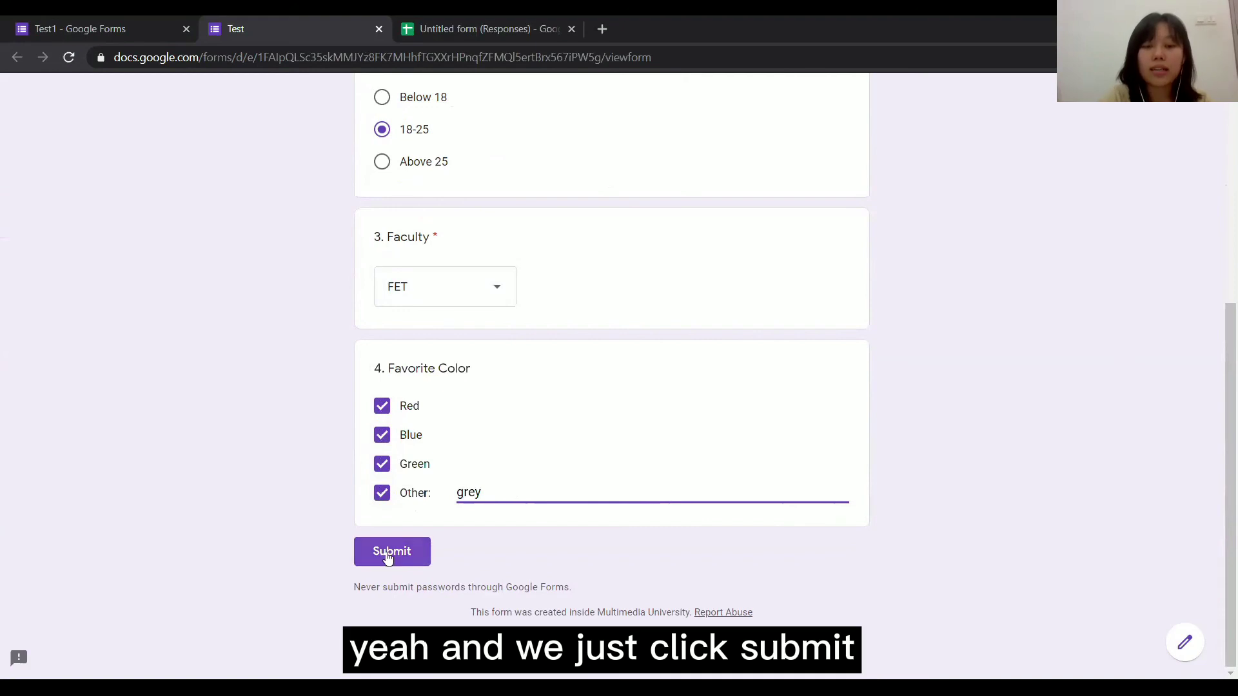
left_click(387, 554)
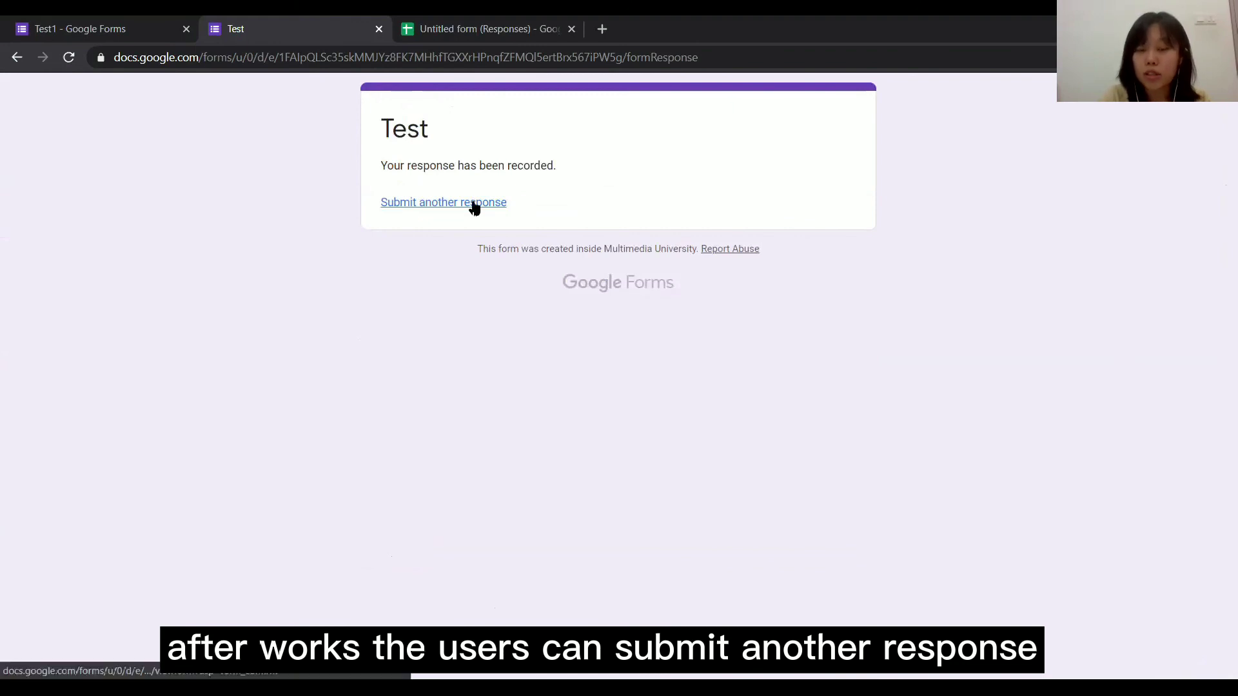
From the form editor, email the form to a contact with the message "demo purpose" and the form included in the email.
left_click(127, 18)
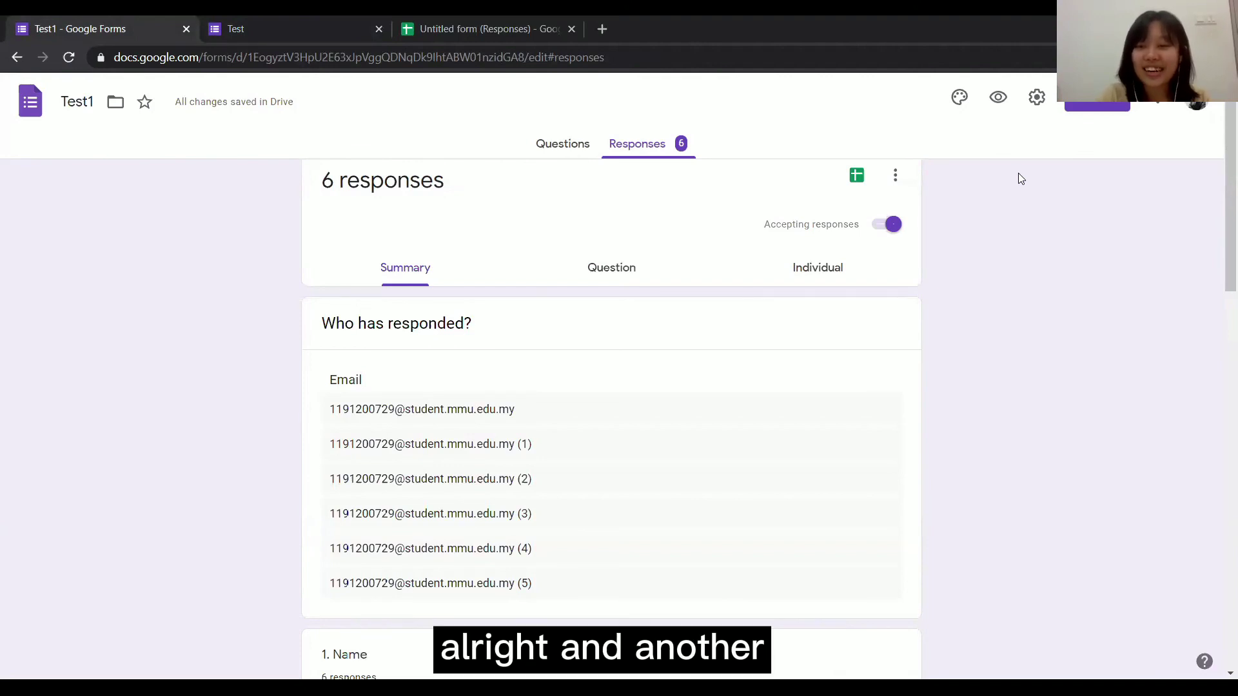
left_click(1105, 110)
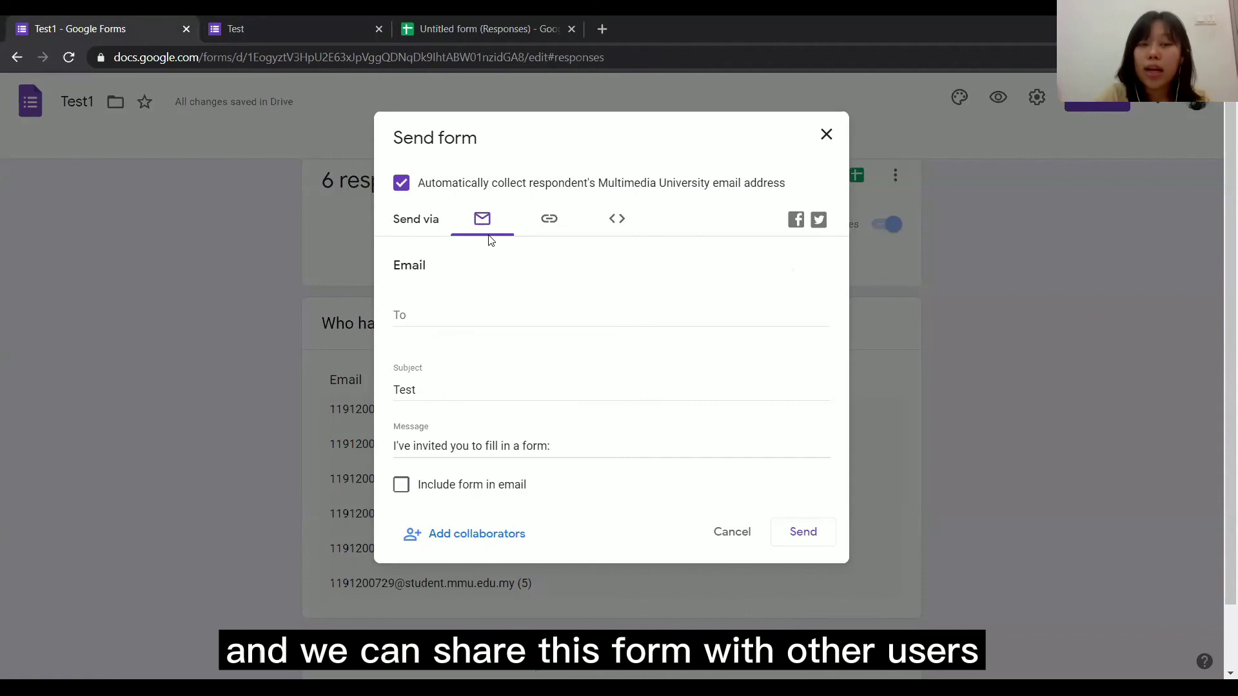
left_click(444, 316)
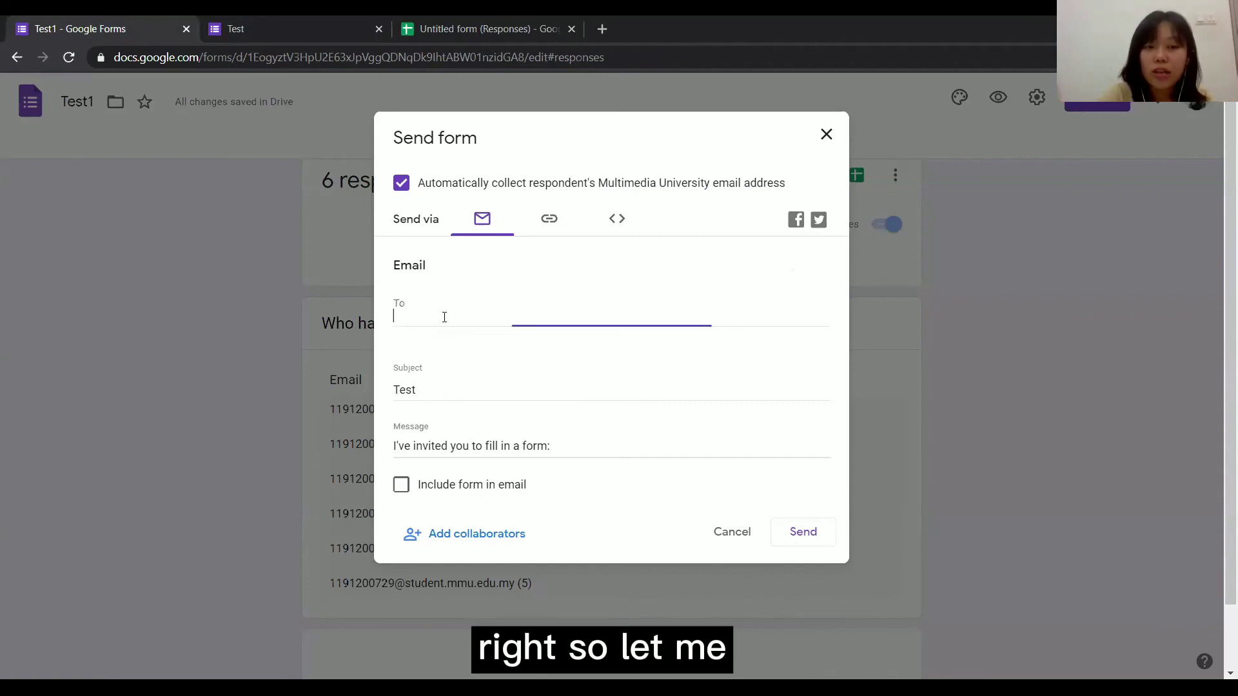
type("11912")
left_click(459, 347)
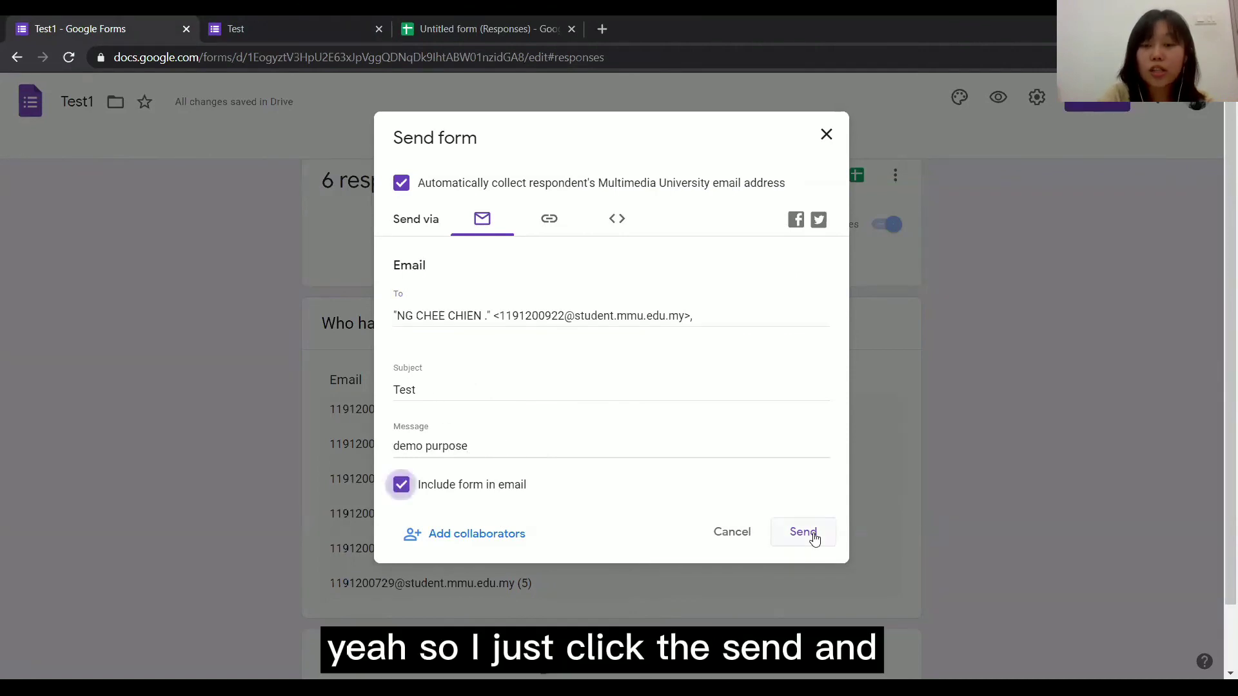
left_click(803, 532)
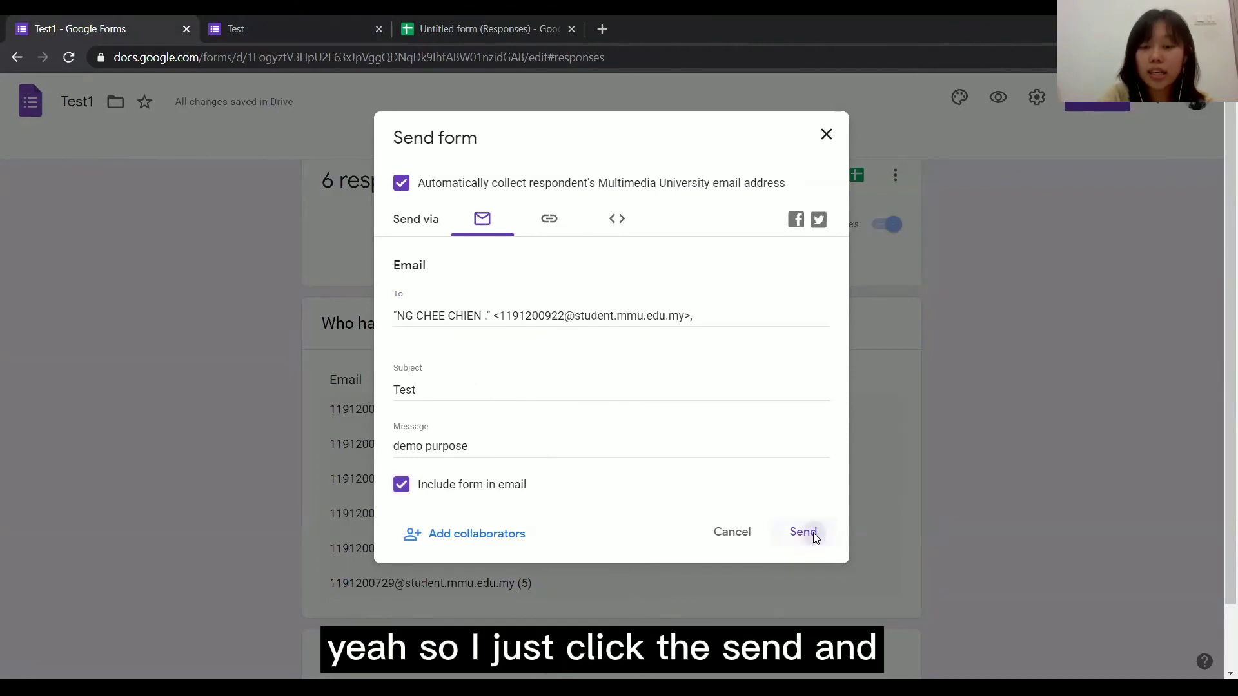